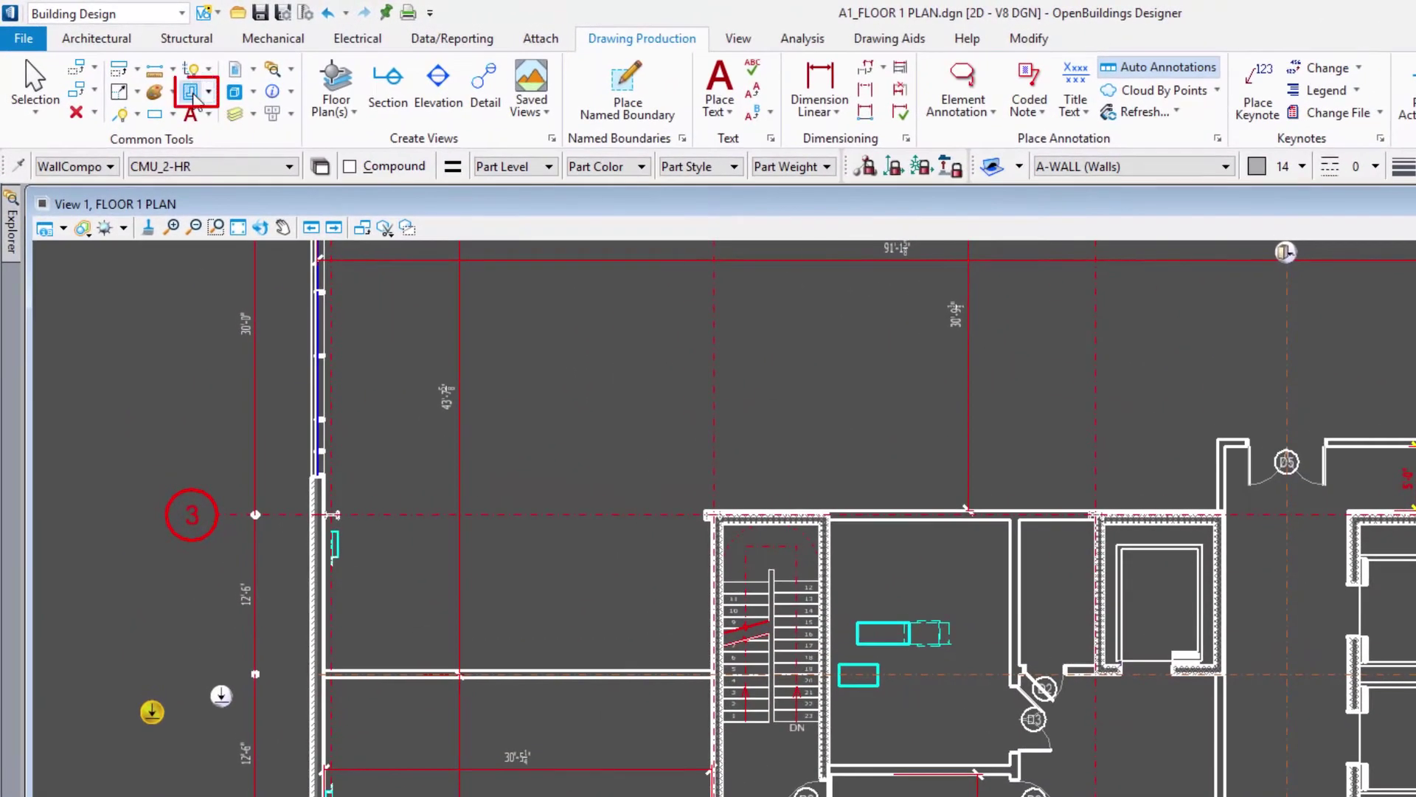
Start a Crosshatch Area with the spacing set to 2:0.
{"action": "left_click", "coordinate": [210, 92]}
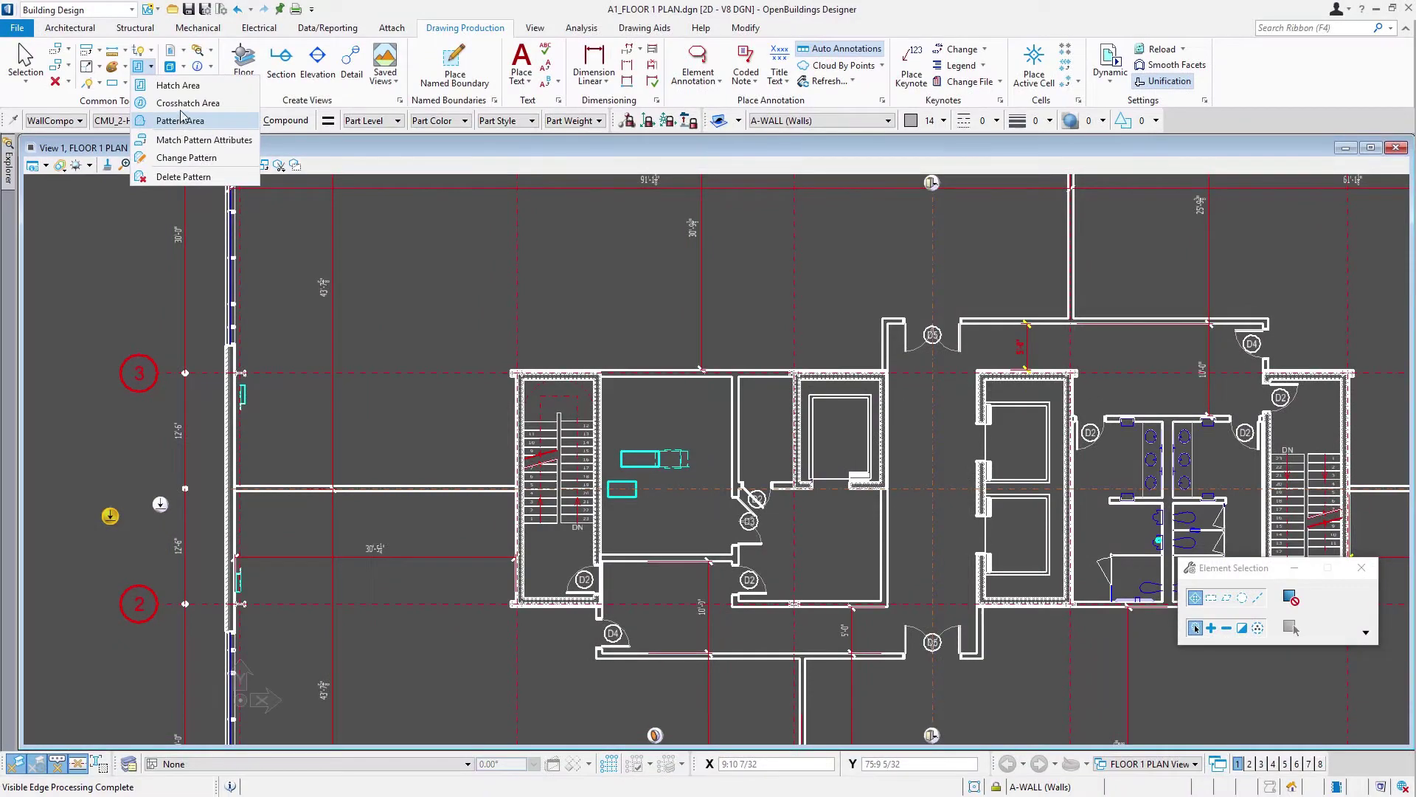
{"action": "left_click", "coordinate": [186, 103]}
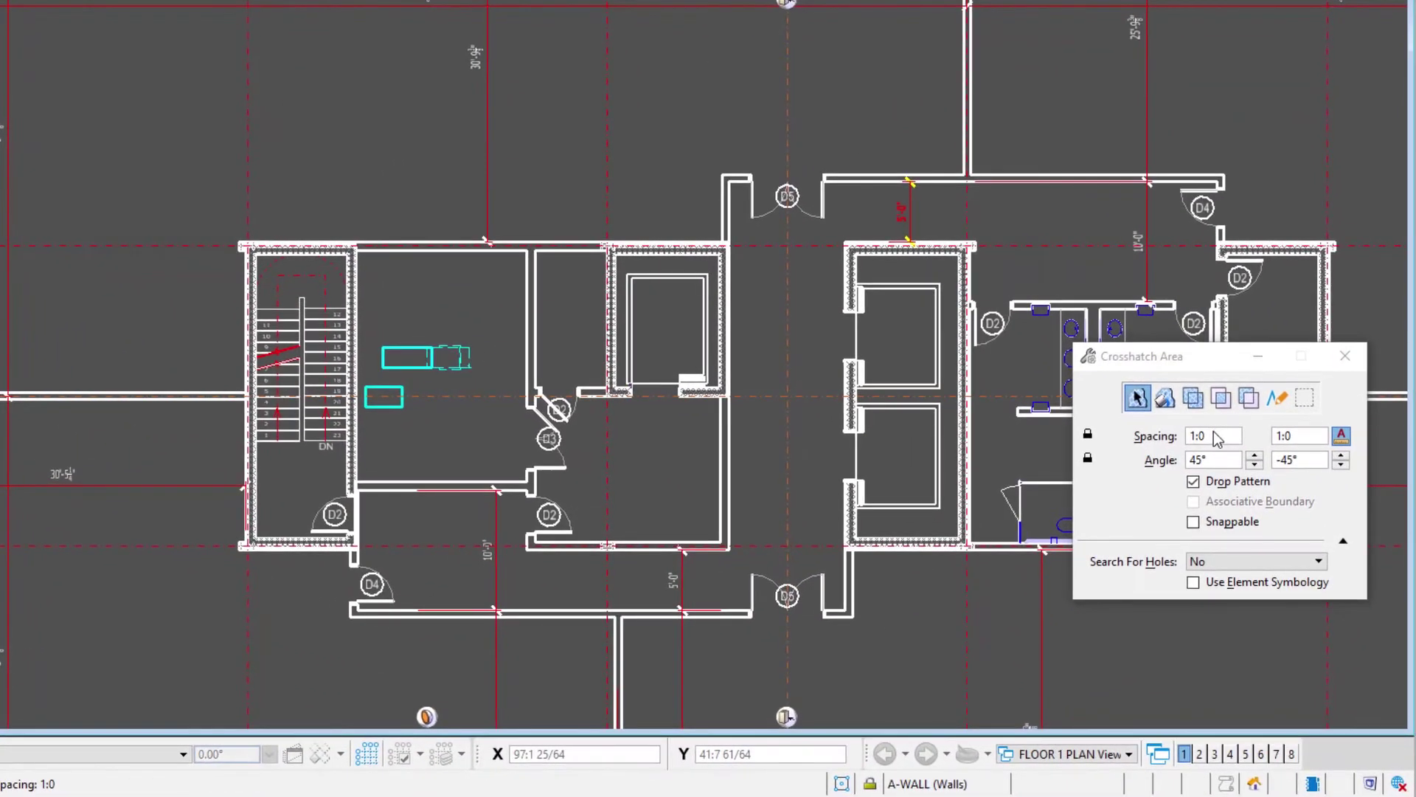
{"action": "left_click", "coordinate": [1217, 439]}
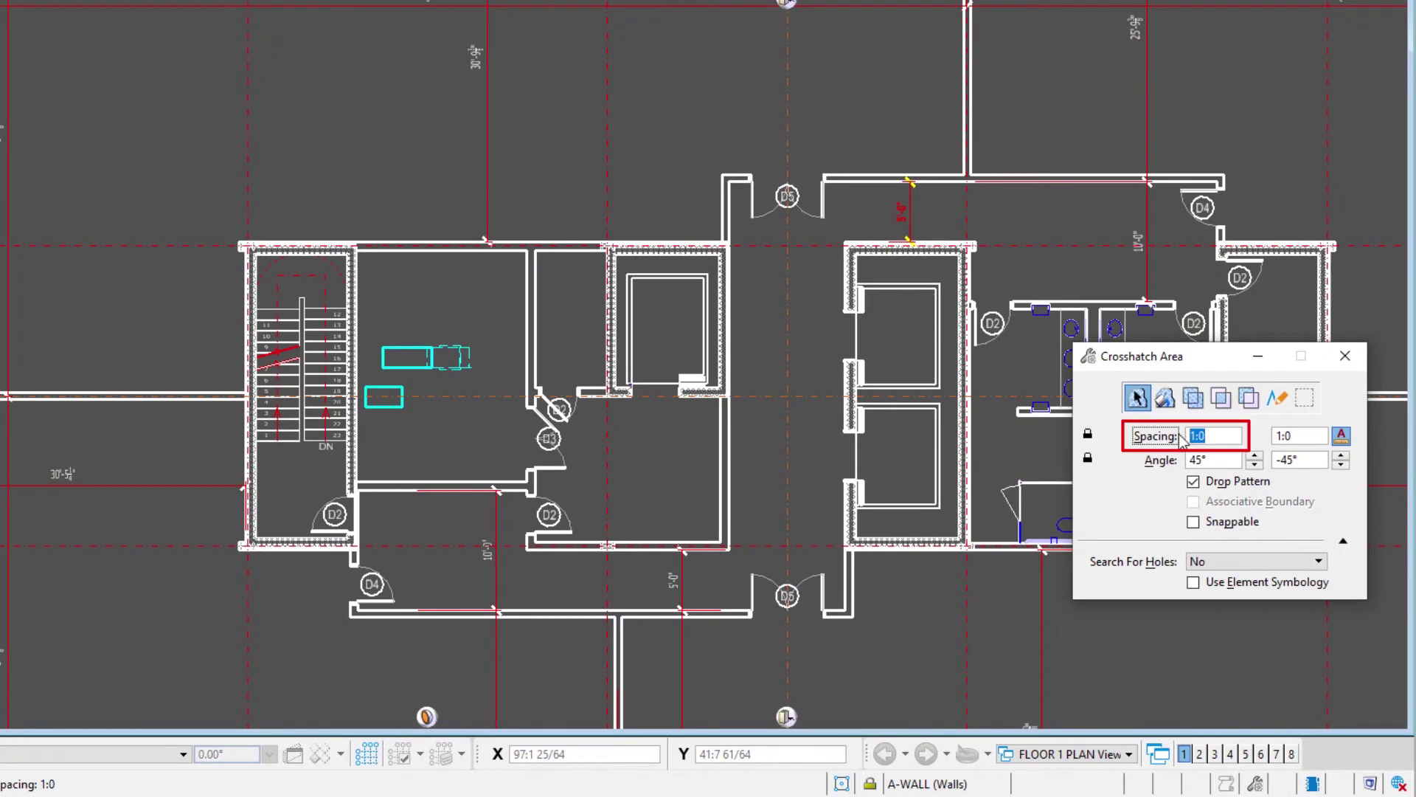
{"action": "type", "text": "2"}
{"action": "key", "text": "Tab"}
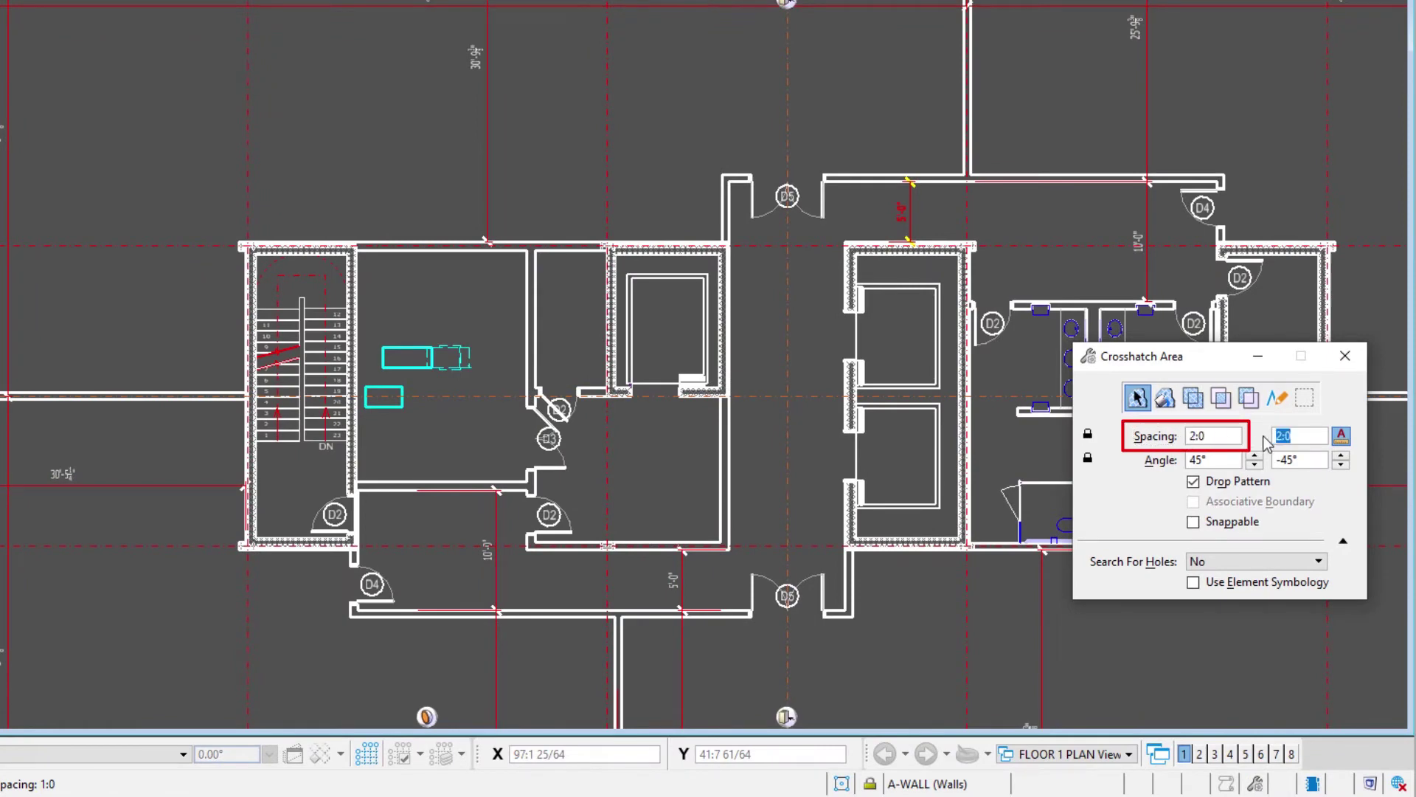
Turn off Drop Pattern and turn on Associative Boundary and Snappable.
{"action": "left_click", "coordinate": [1194, 482]}
{"action": "left_click", "coordinate": [1192, 503]}
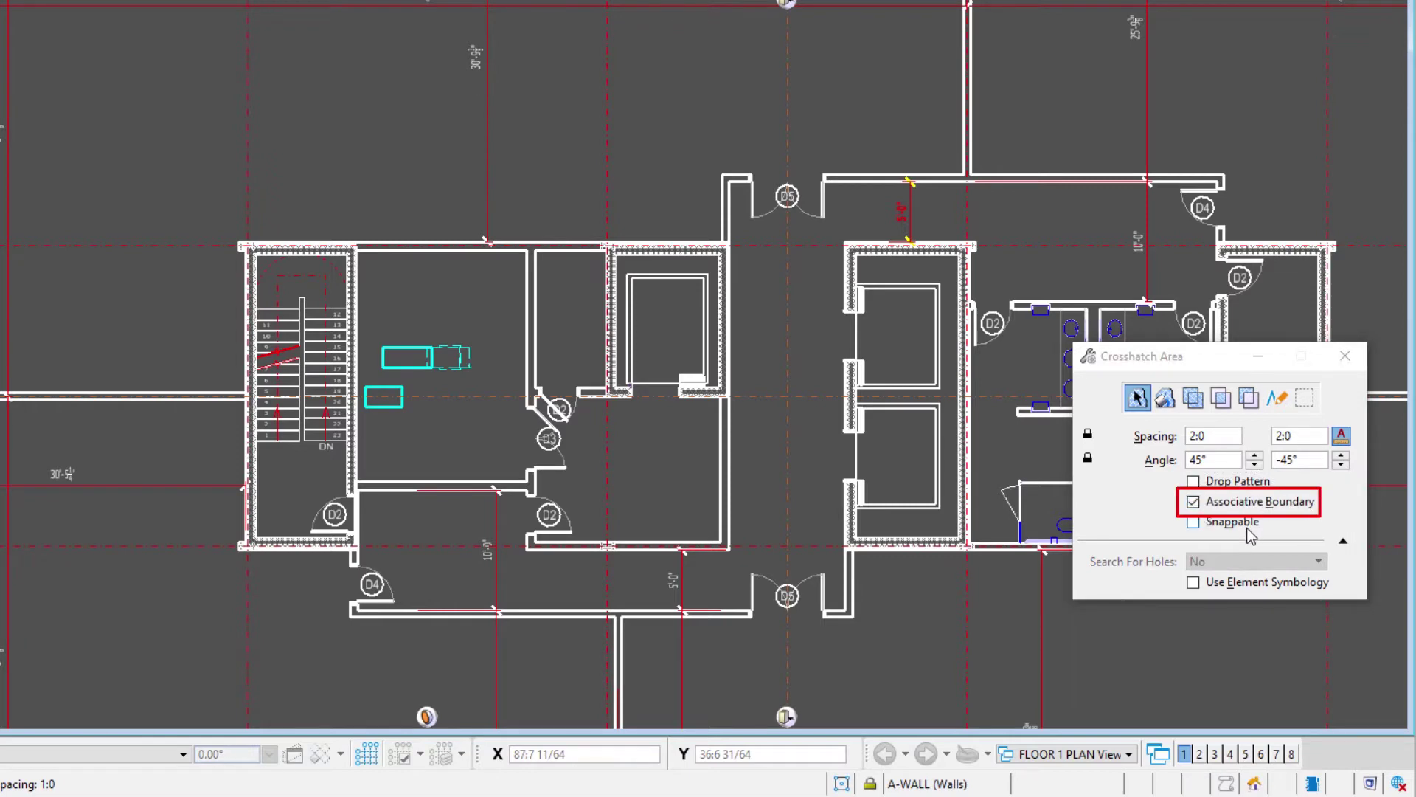
{"action": "left_click", "coordinate": [1219, 530]}
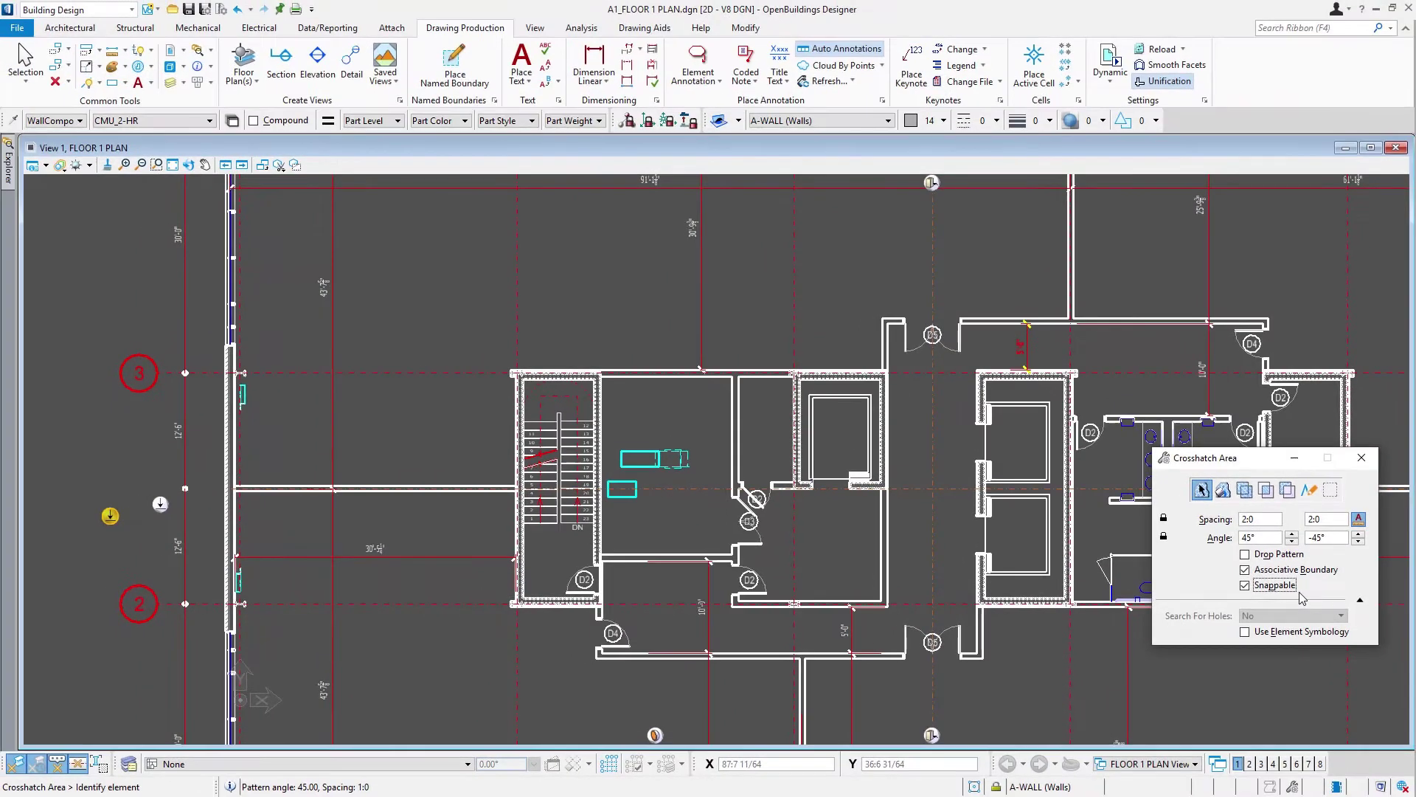
Make A-FLOR (Floor) the active level for new elements.
{"action": "left_click", "coordinate": [887, 121]}
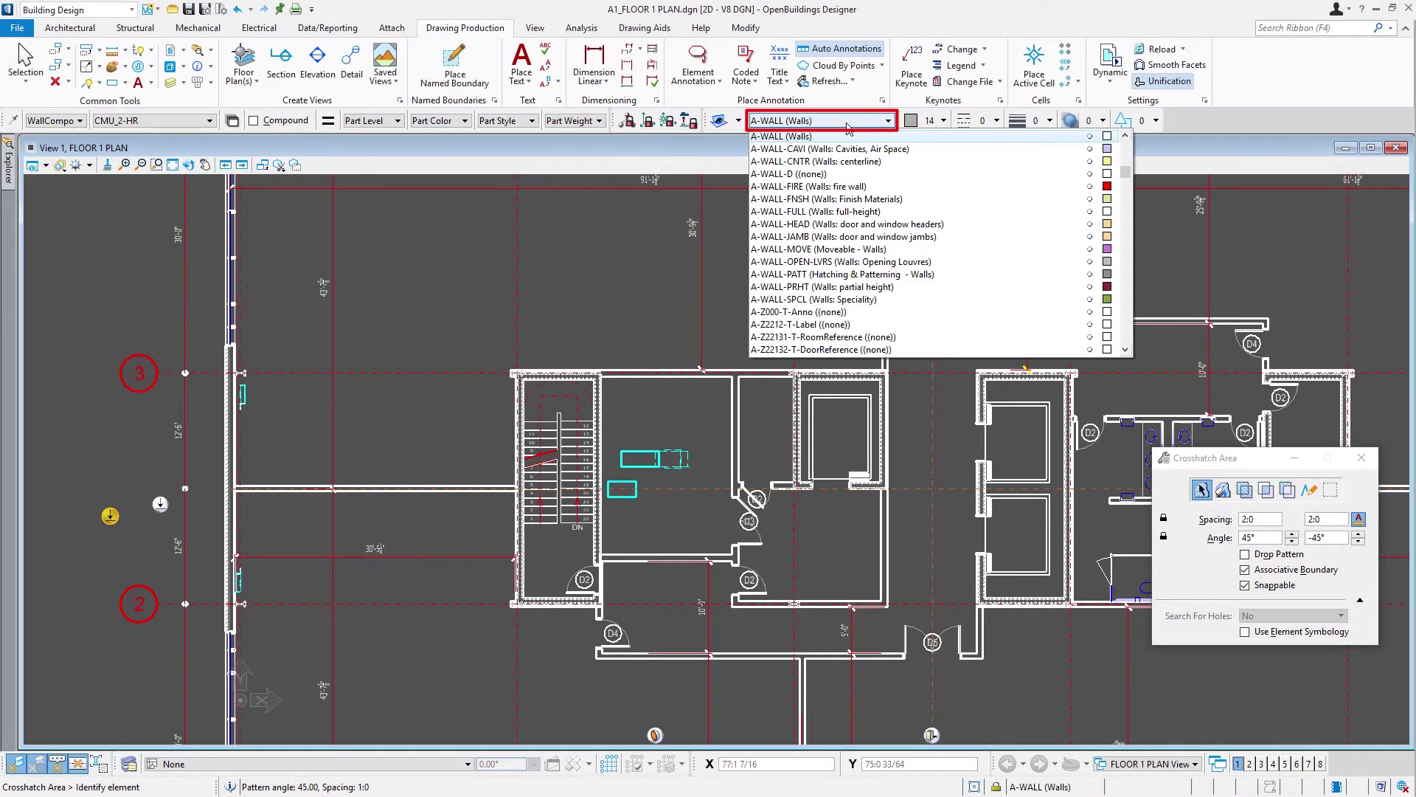
{"action": "left_click_drag", "start_coordinate": [1126, 180], "coordinate": [1126, 164]}
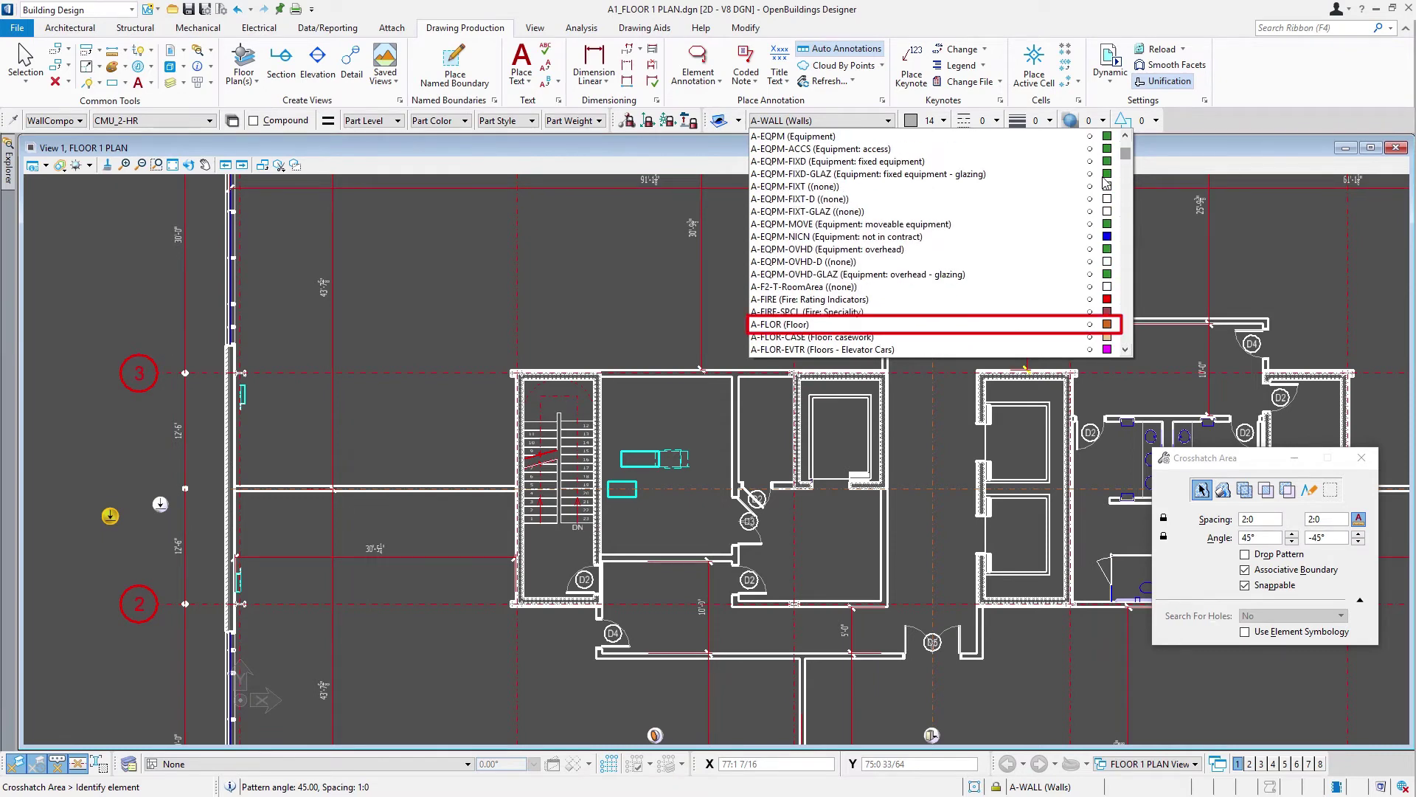
{"action": "left_click", "coordinate": [992, 325]}
Set colour, line style and line weight to 0, and use the Points crosshatch method.
{"action": "left_click", "coordinate": [944, 120]}
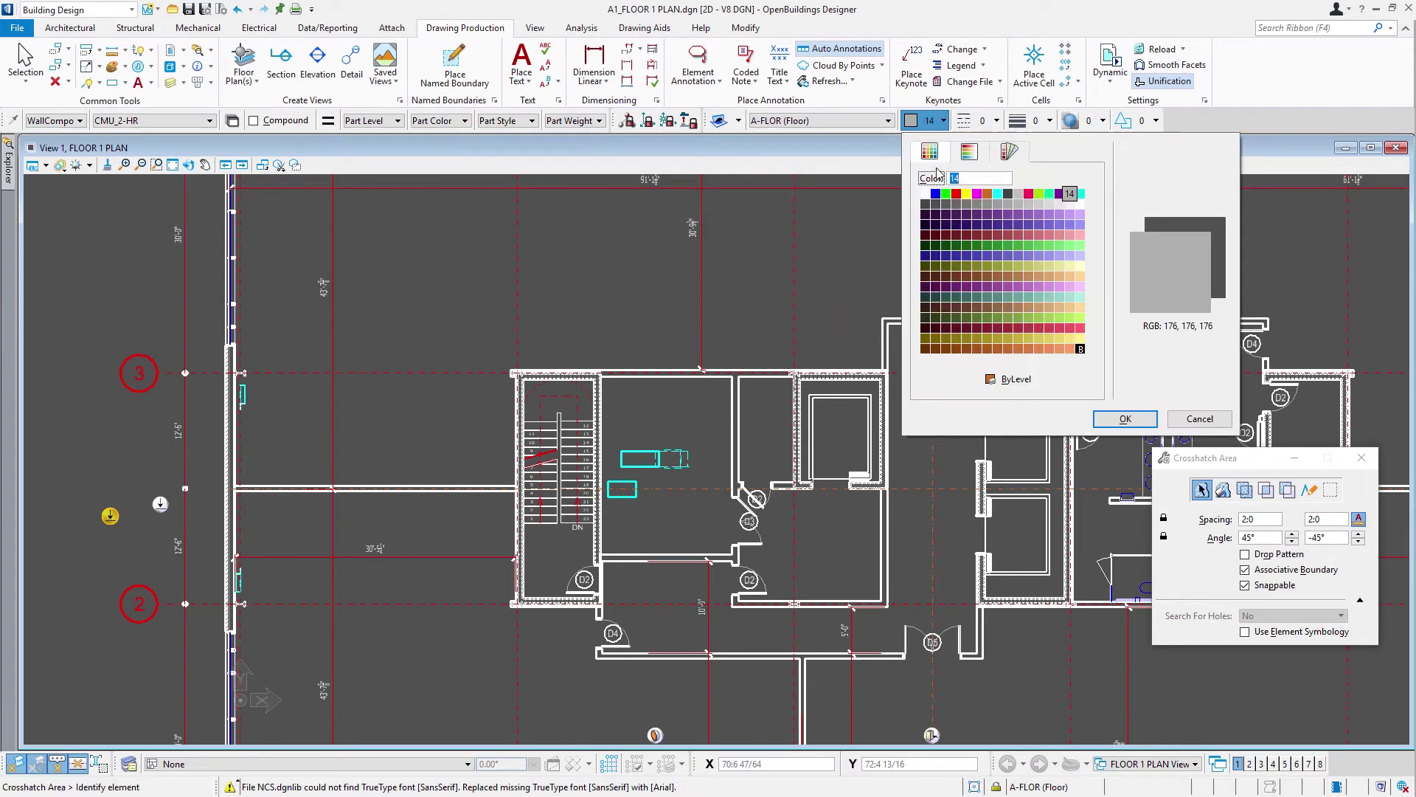
{"action": "double_click", "coordinate": [917, 189]}
{"action": "left_click", "coordinate": [986, 121]}
{"action": "left_click", "coordinate": [985, 164]}
{"action": "left_click", "coordinate": [1040, 121]}
{"action": "left_click", "coordinate": [1047, 167]}
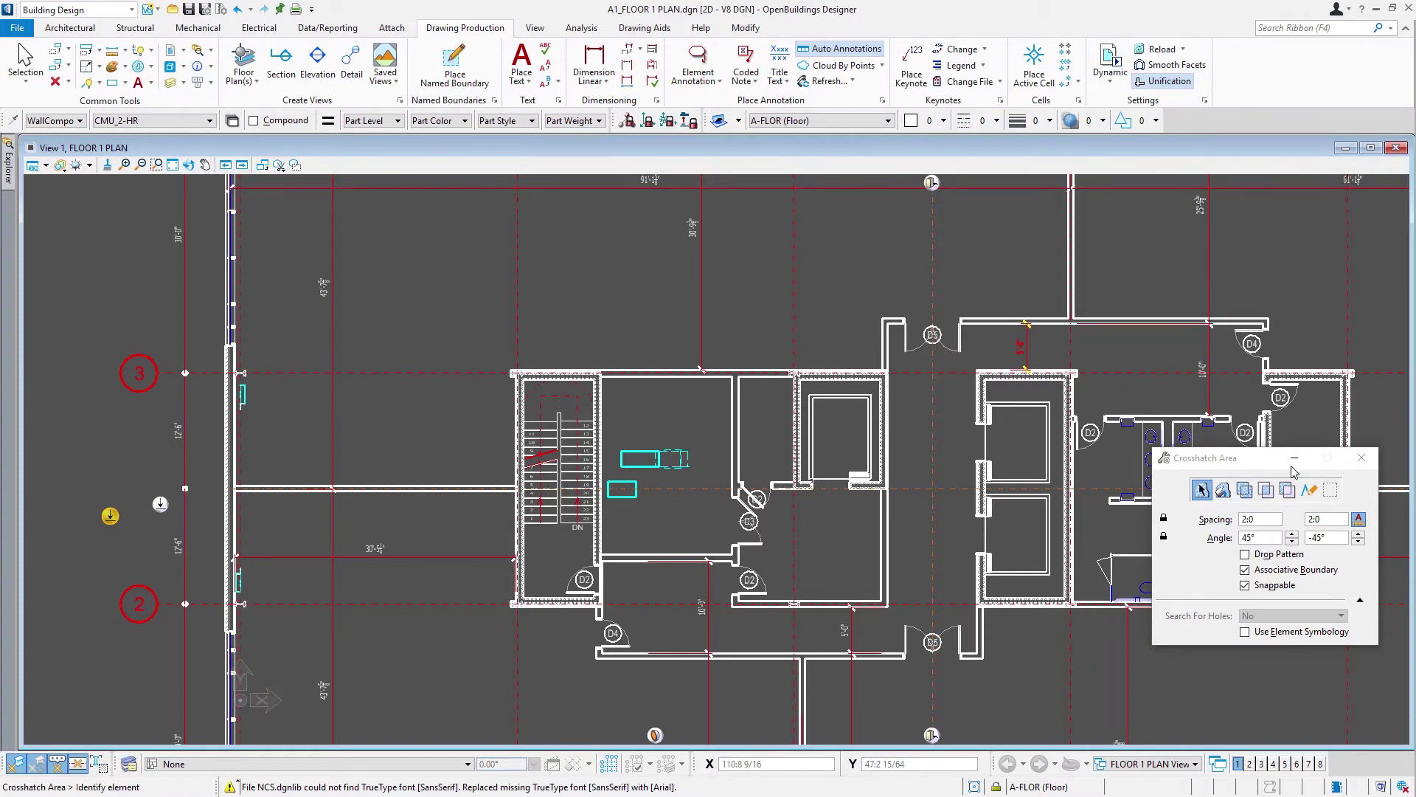
{"action": "left_click", "coordinate": [1310, 489]}
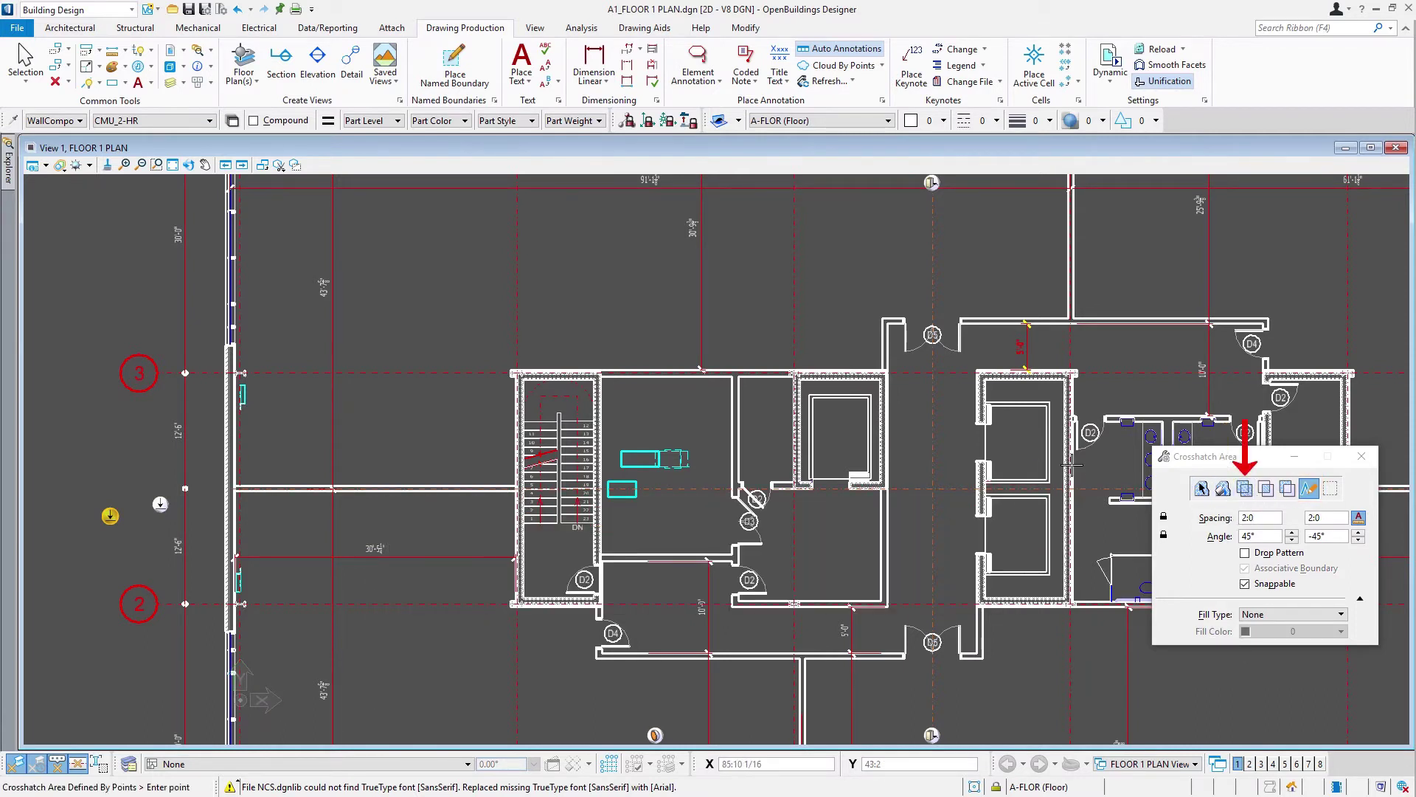
Crosshatch the lobby through its four corners, then undo that first attempt.
{"action": "left_click", "coordinate": [887, 373]}
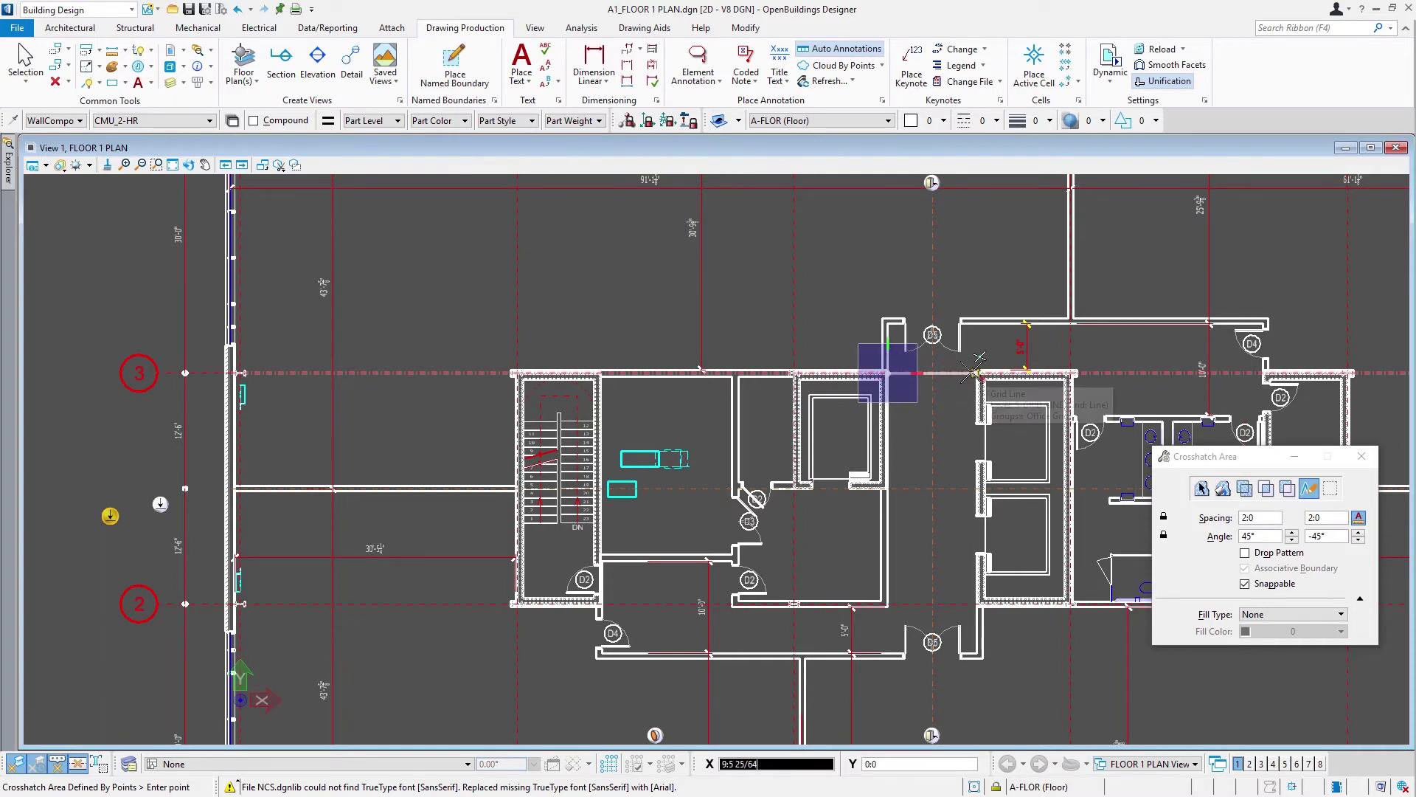
{"action": "left_click", "coordinate": [975, 373]}
{"action": "left_click", "coordinate": [975, 604]}
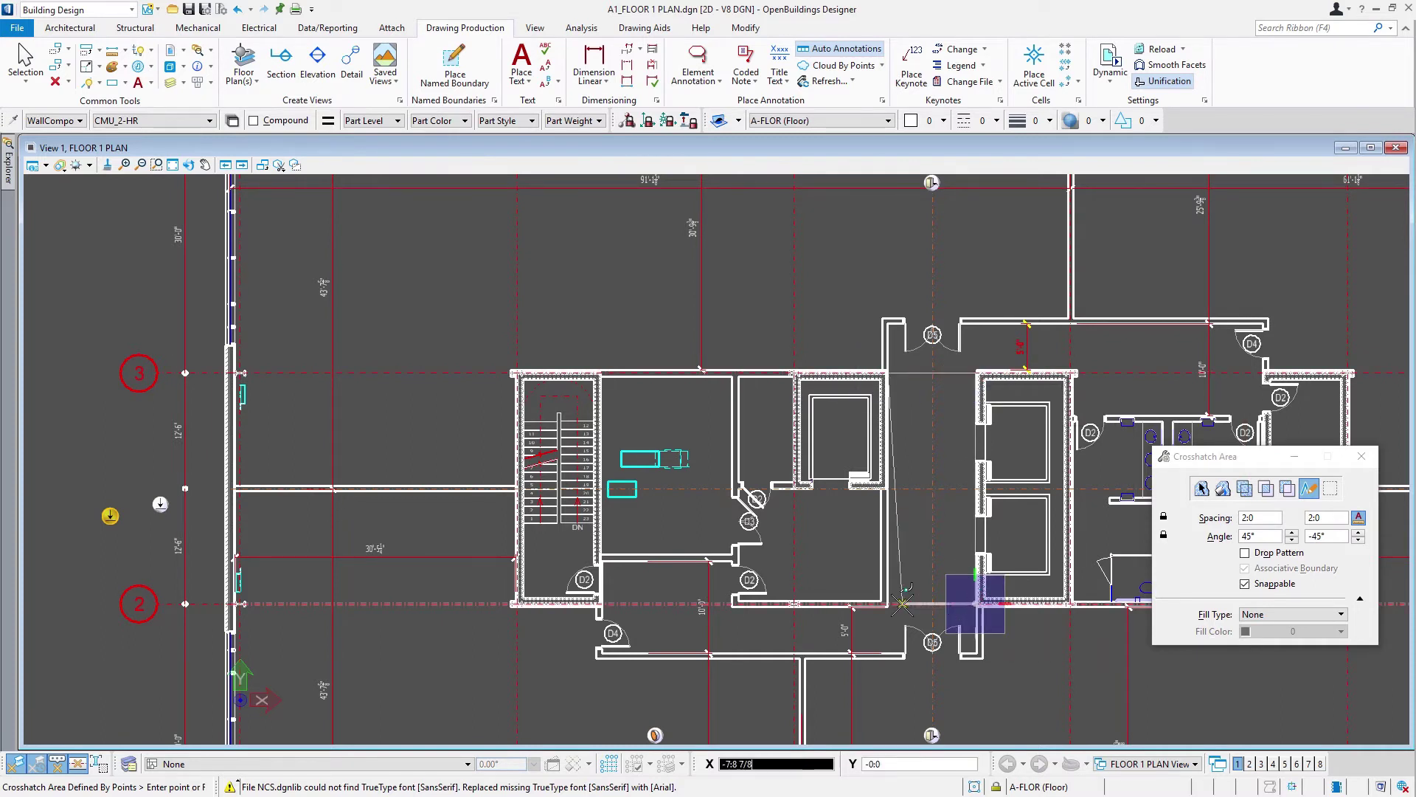
{"action": "left_click", "coordinate": [888, 603]}
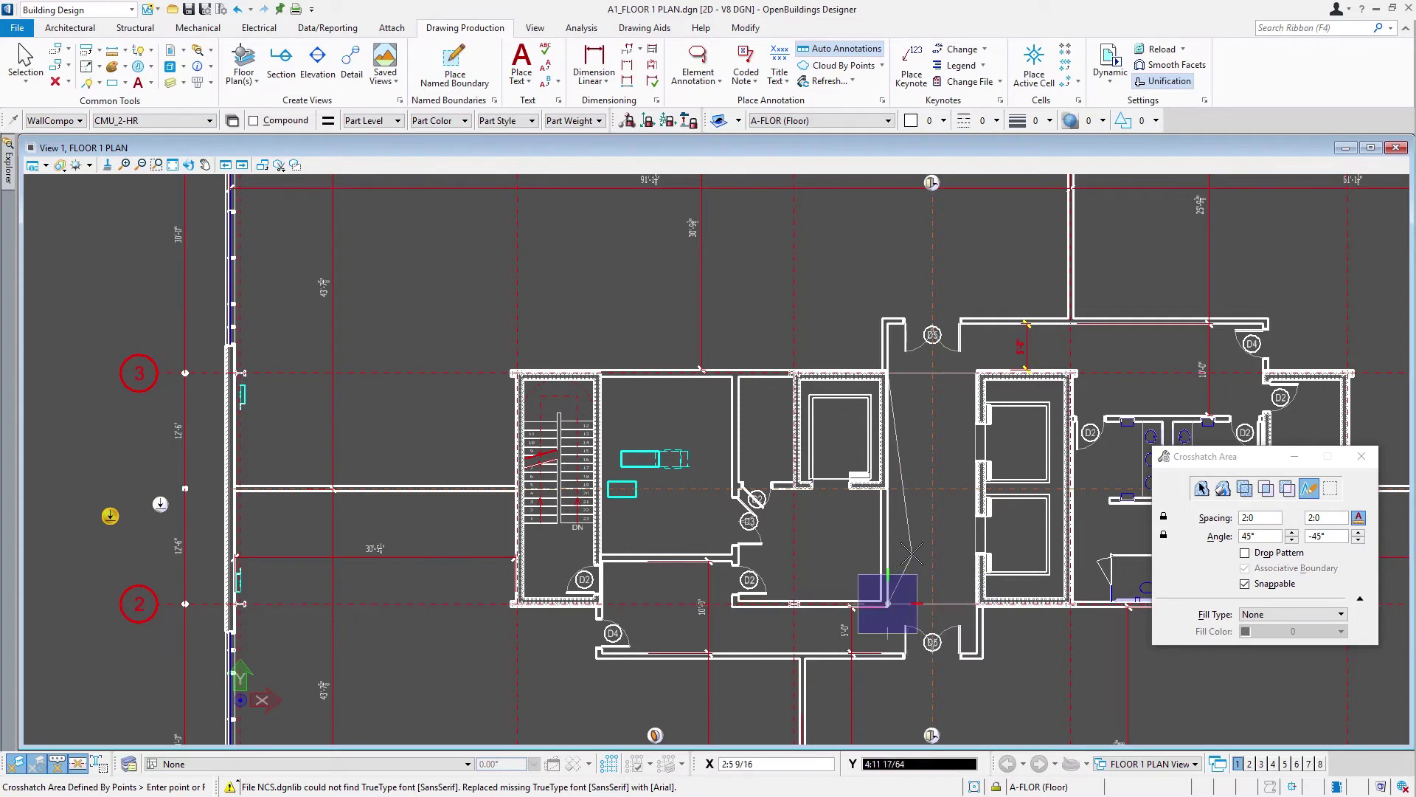
{"action": "right_click", "coordinate": [912, 487]}
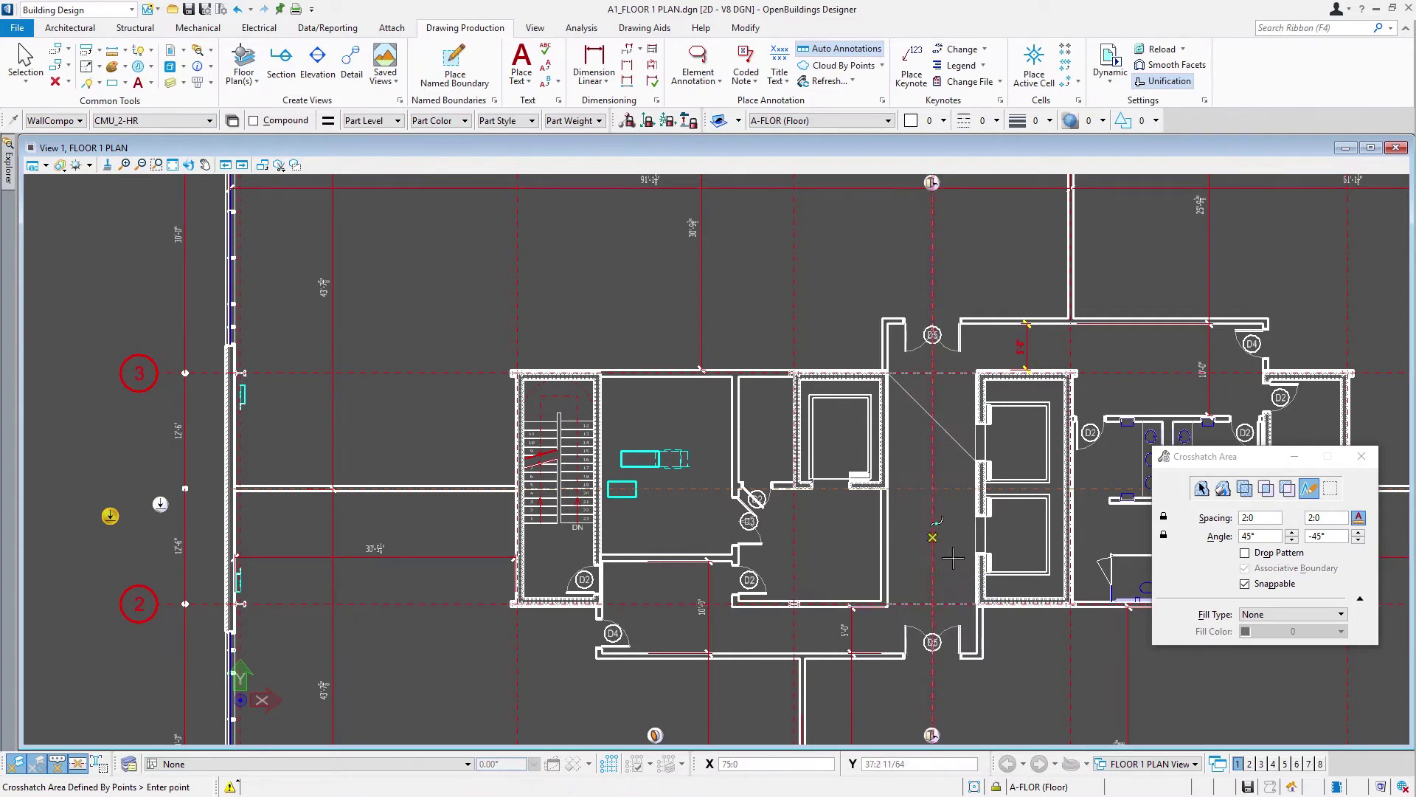
{"action": "key", "text": "ctrl+z"}
Turn off annotation scale and crosshatch the lift lobby through its four wall corners.
{"action": "left_click", "coordinate": [1359, 519]}
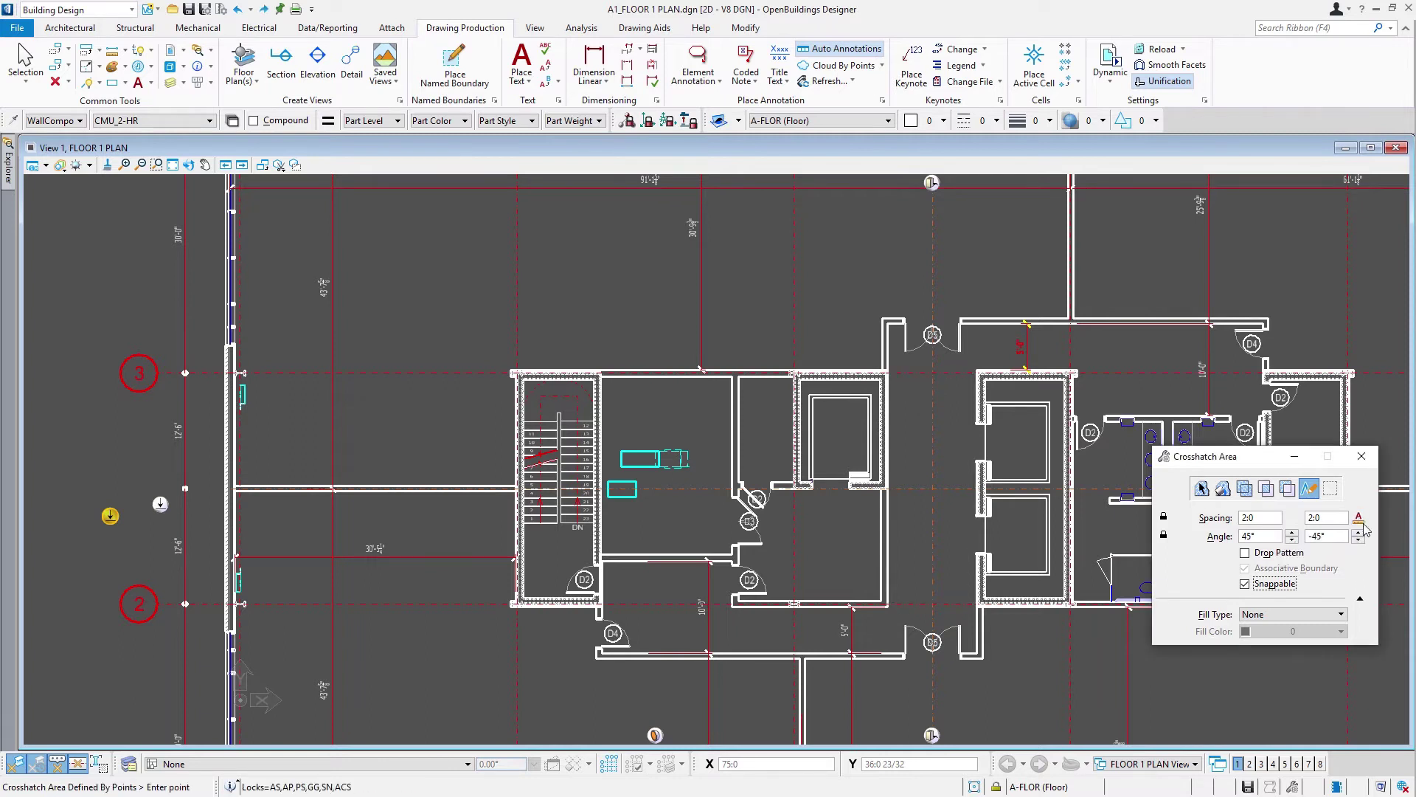
{"action": "left_click", "coordinate": [887, 372]}
{"action": "left_click", "coordinate": [976, 372]}
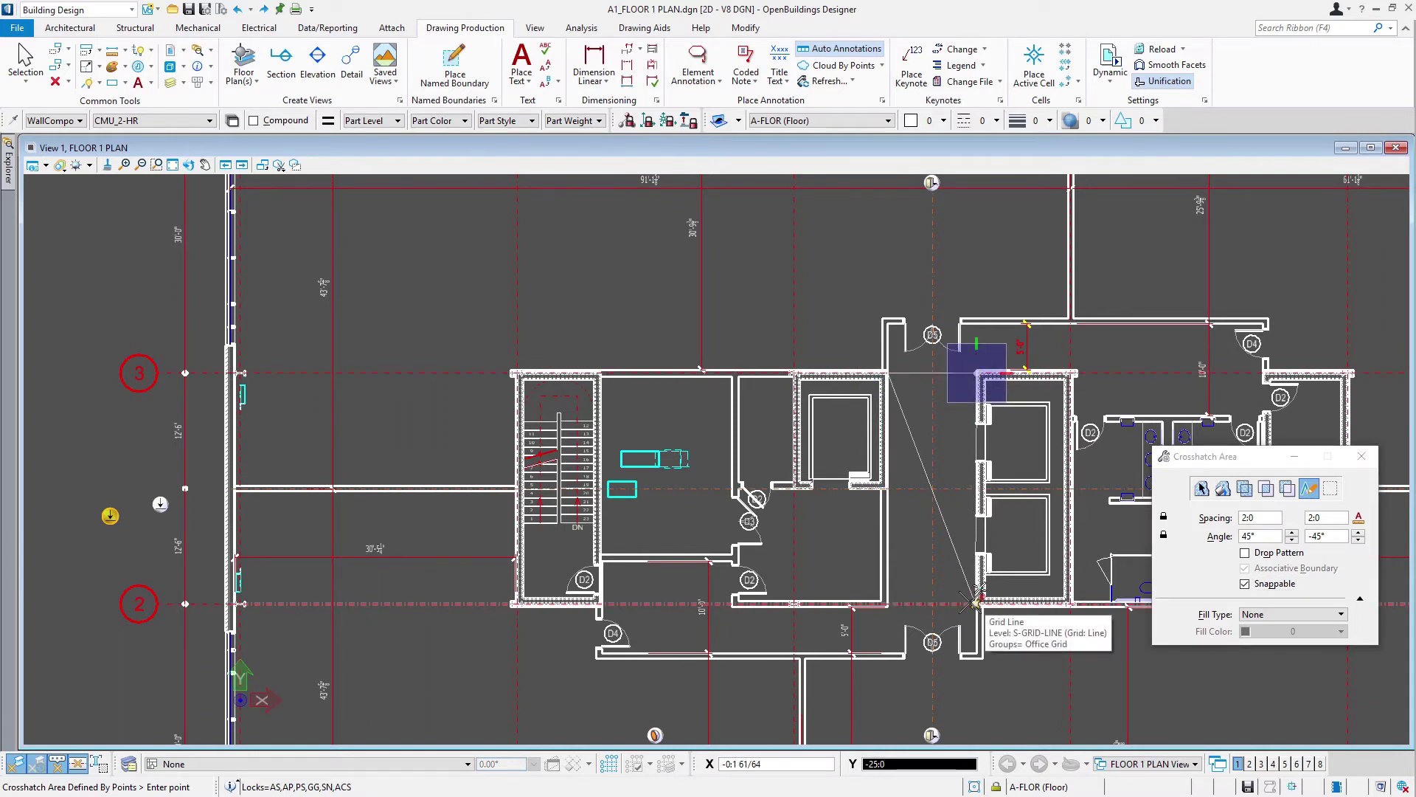
{"action": "left_click", "coordinate": [971, 601]}
{"action": "left_click", "coordinate": [889, 604]}
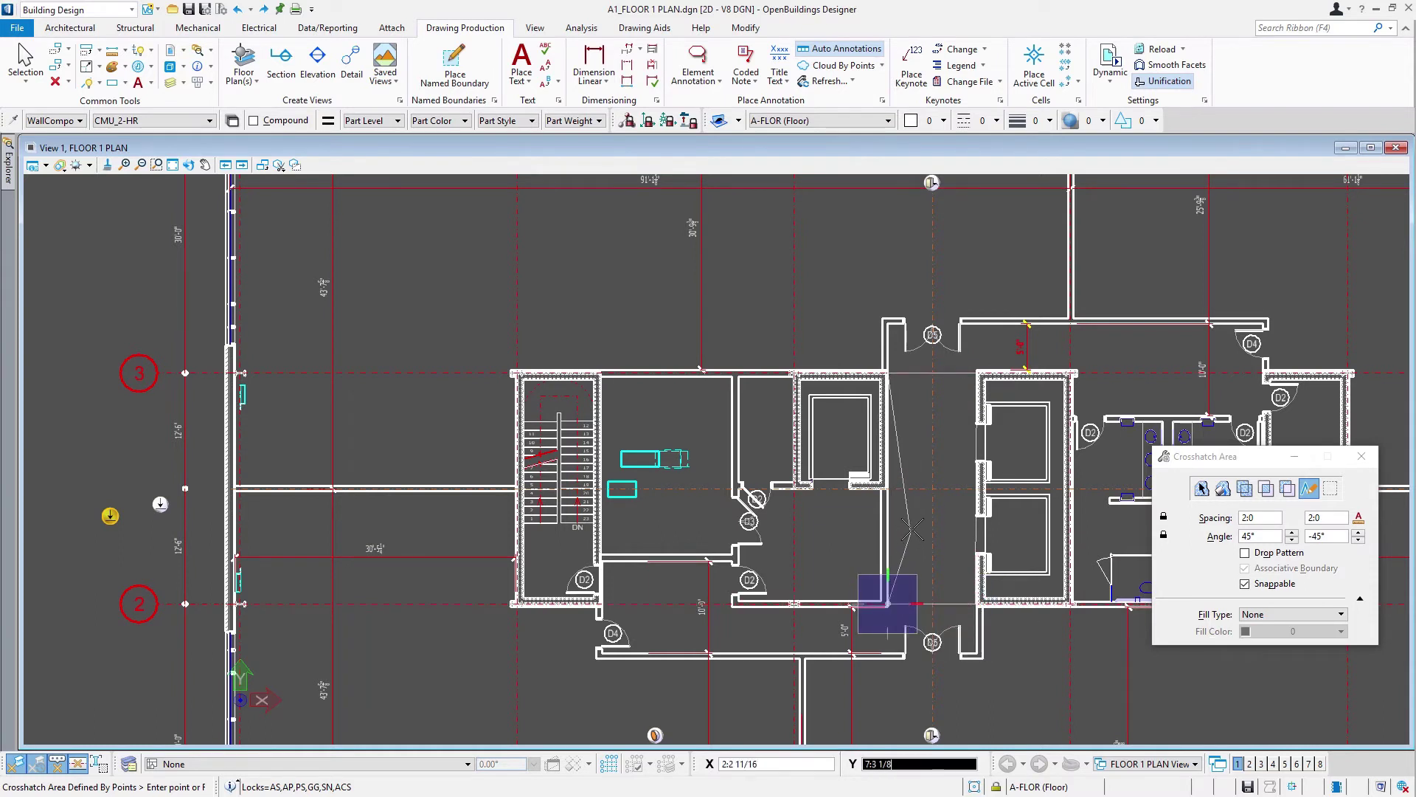
{"action": "right_click", "coordinate": [936, 523]}
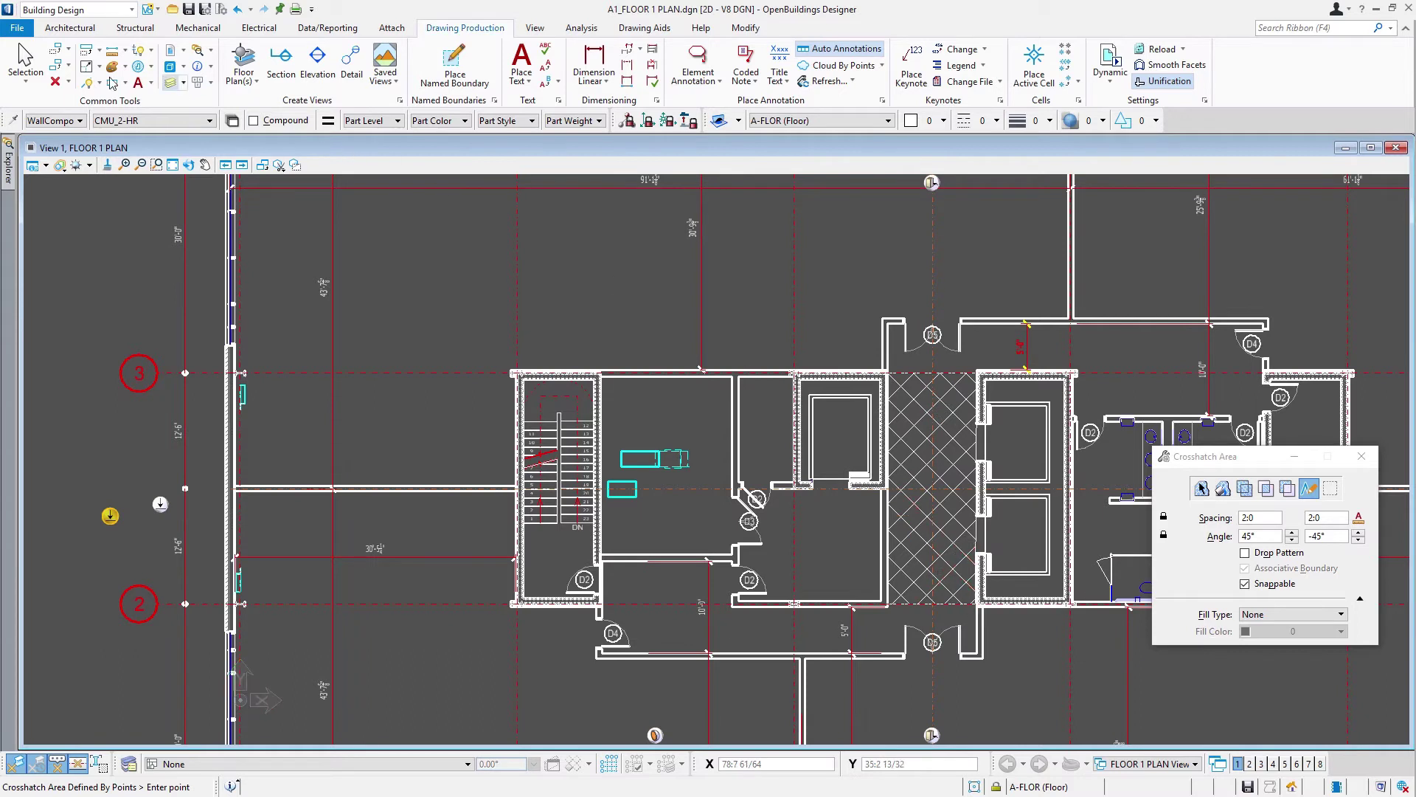
{"action": "left_click", "coordinate": [150, 67]}
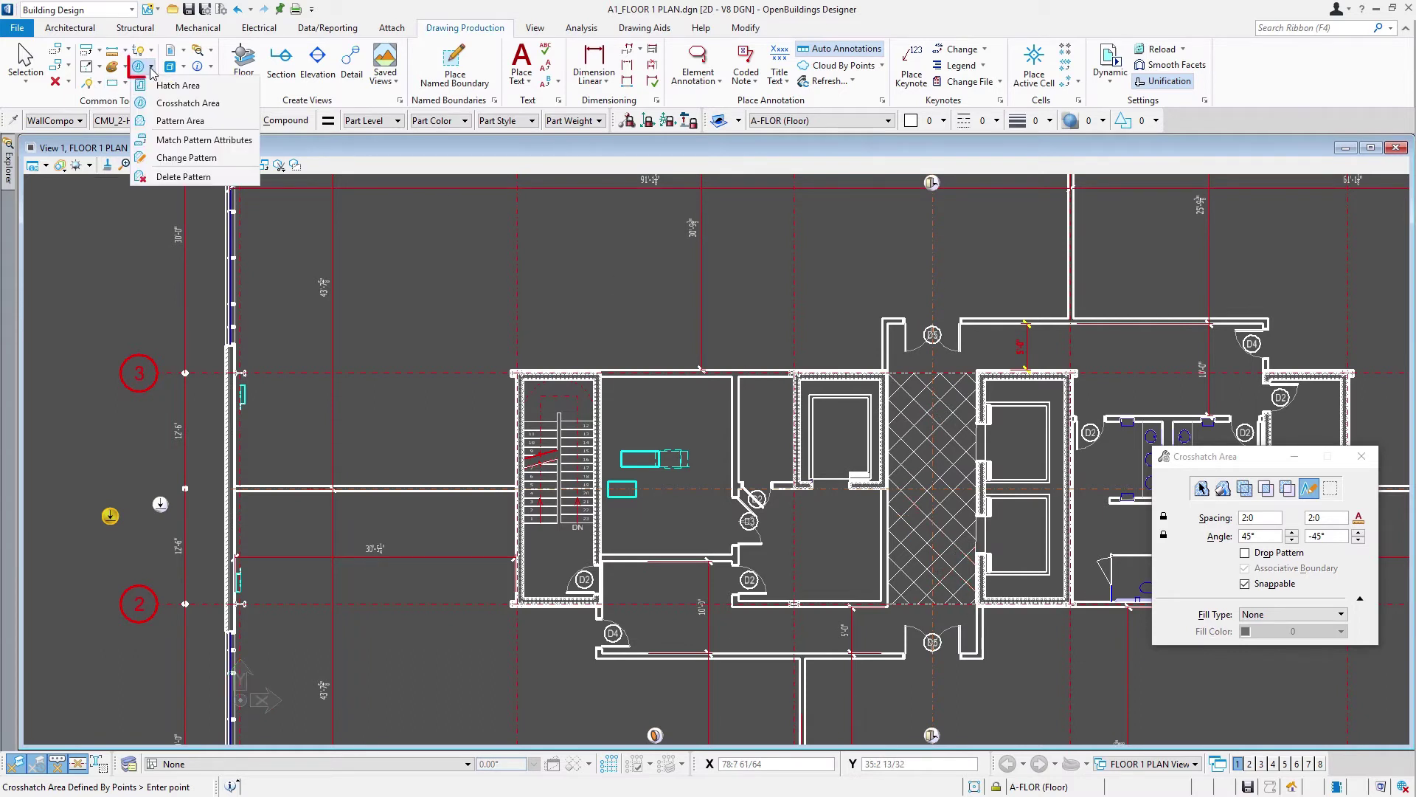
Use Change Pattern with Intersection Point to anchor the lobby crosshatch at the grid crossing.
{"action": "left_click", "coordinate": [182, 157]}
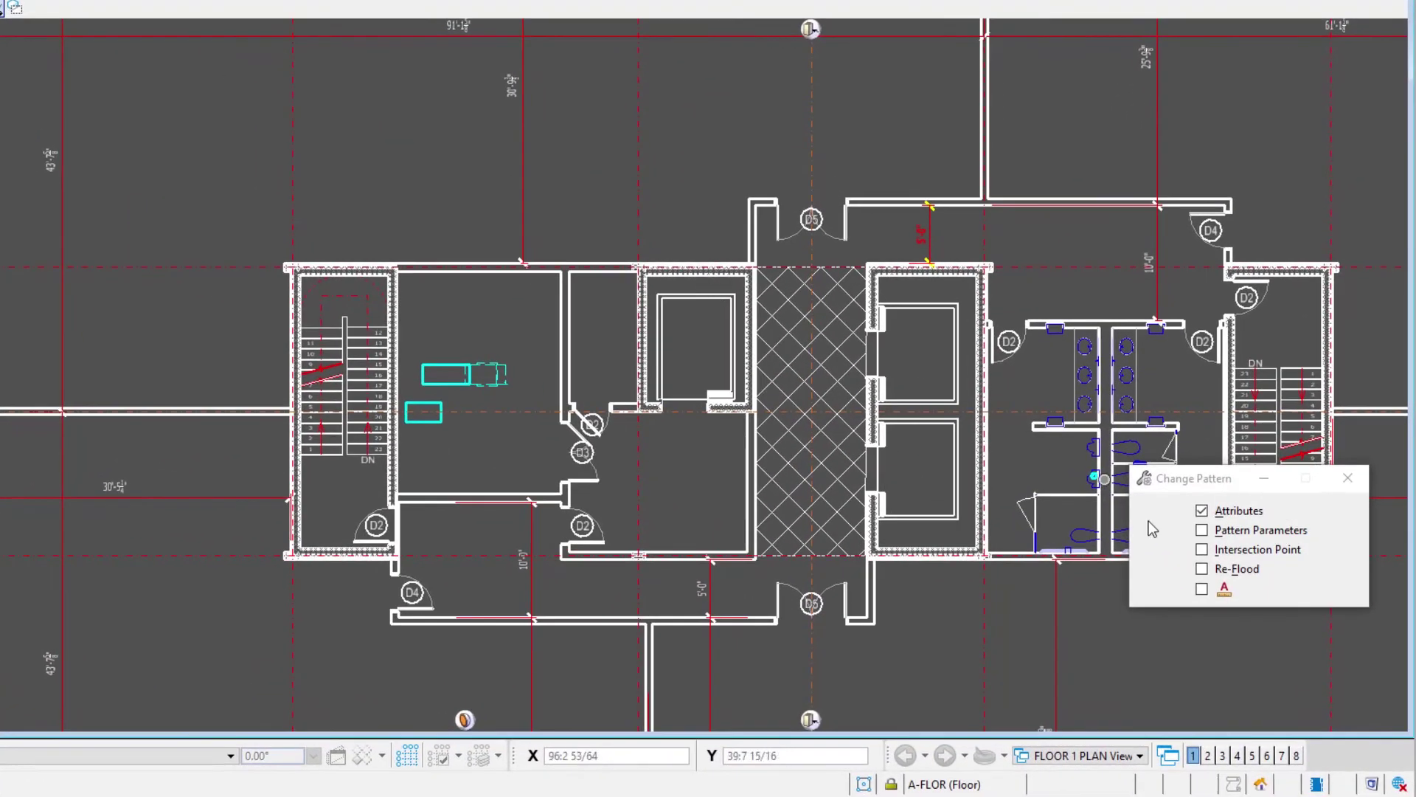
{"action": "left_click", "coordinate": [1226, 550]}
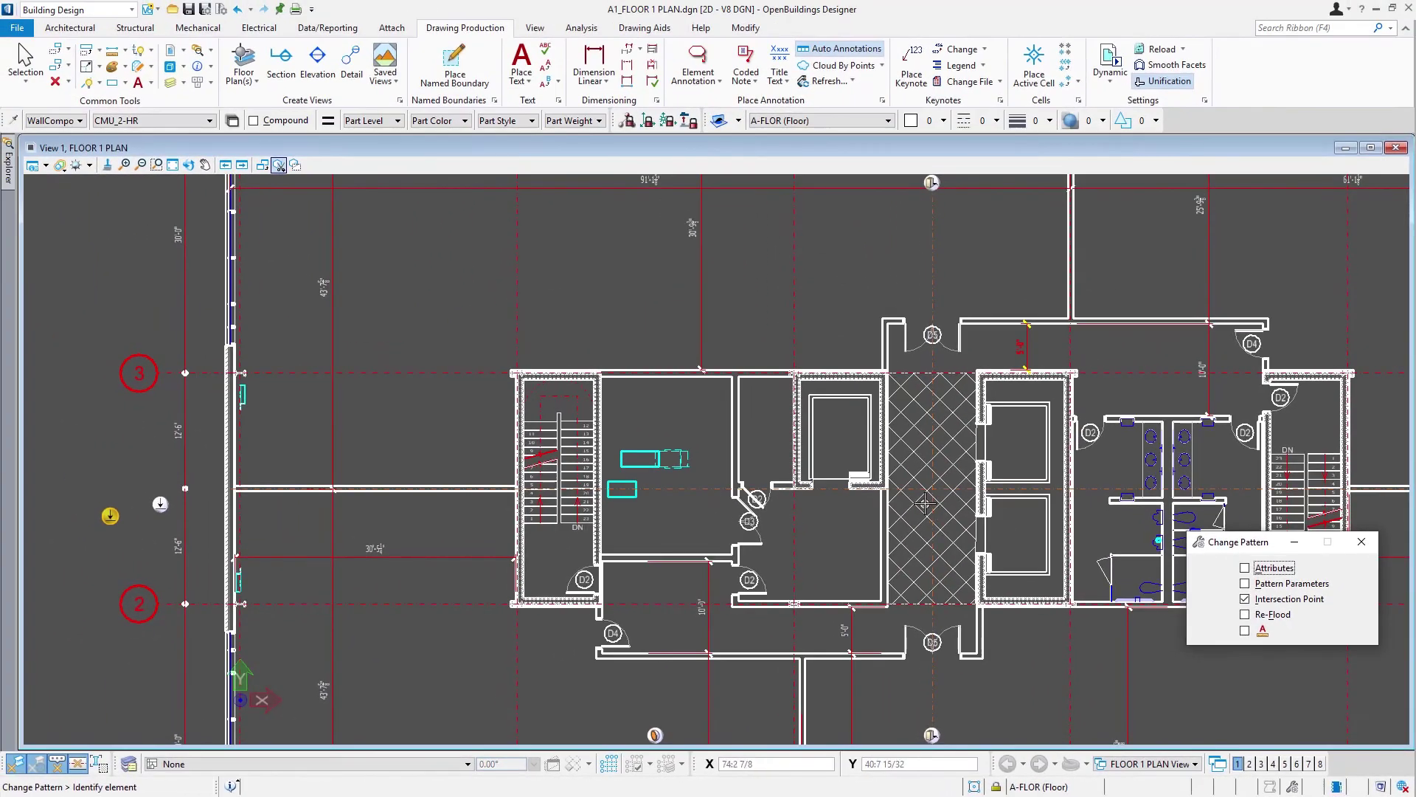
{"action": "scroll", "coordinate": [892, 478], "scroll_direction": "up", "scroll_amount": 4}
{"action": "left_click", "coordinate": [931, 492]}
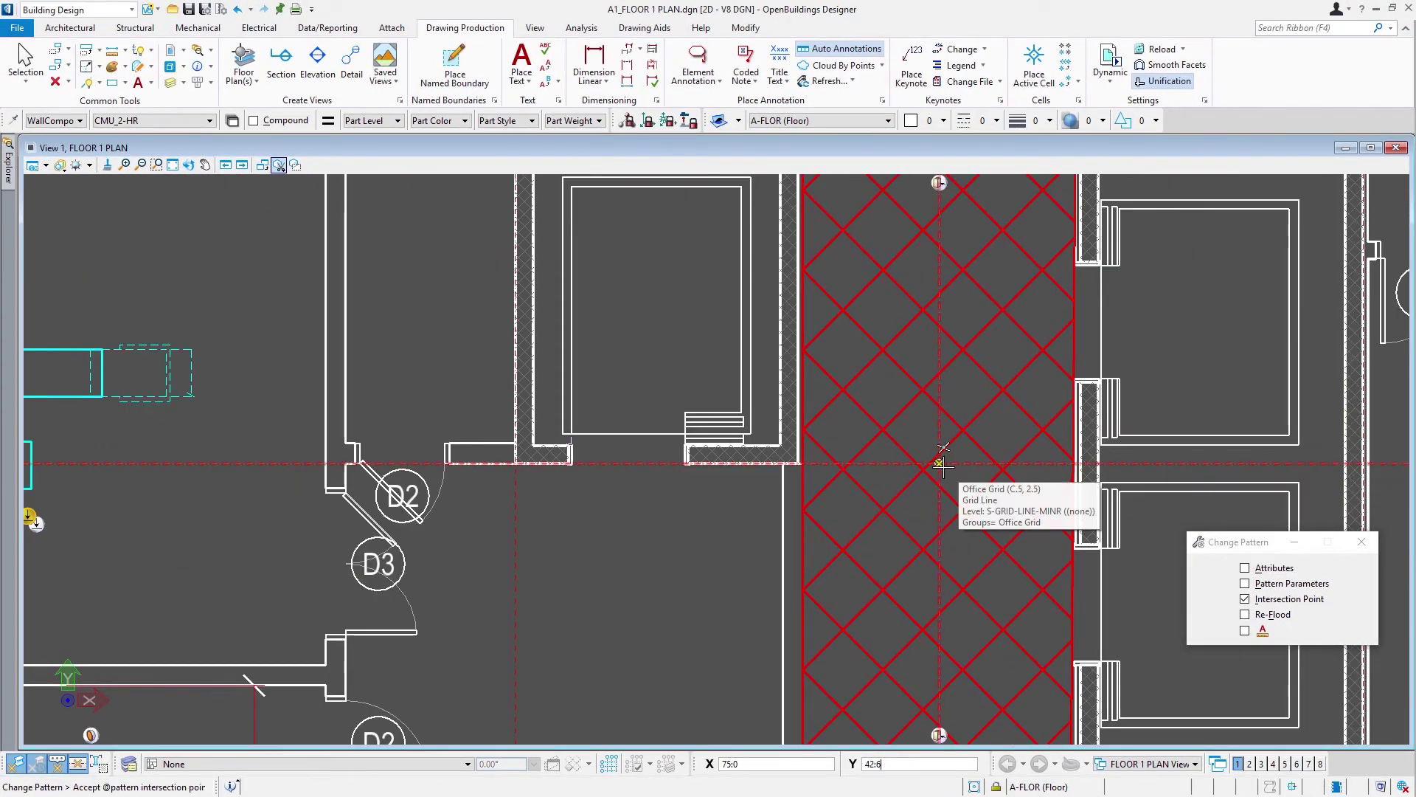
{"action": "left_click", "coordinate": [939, 464]}
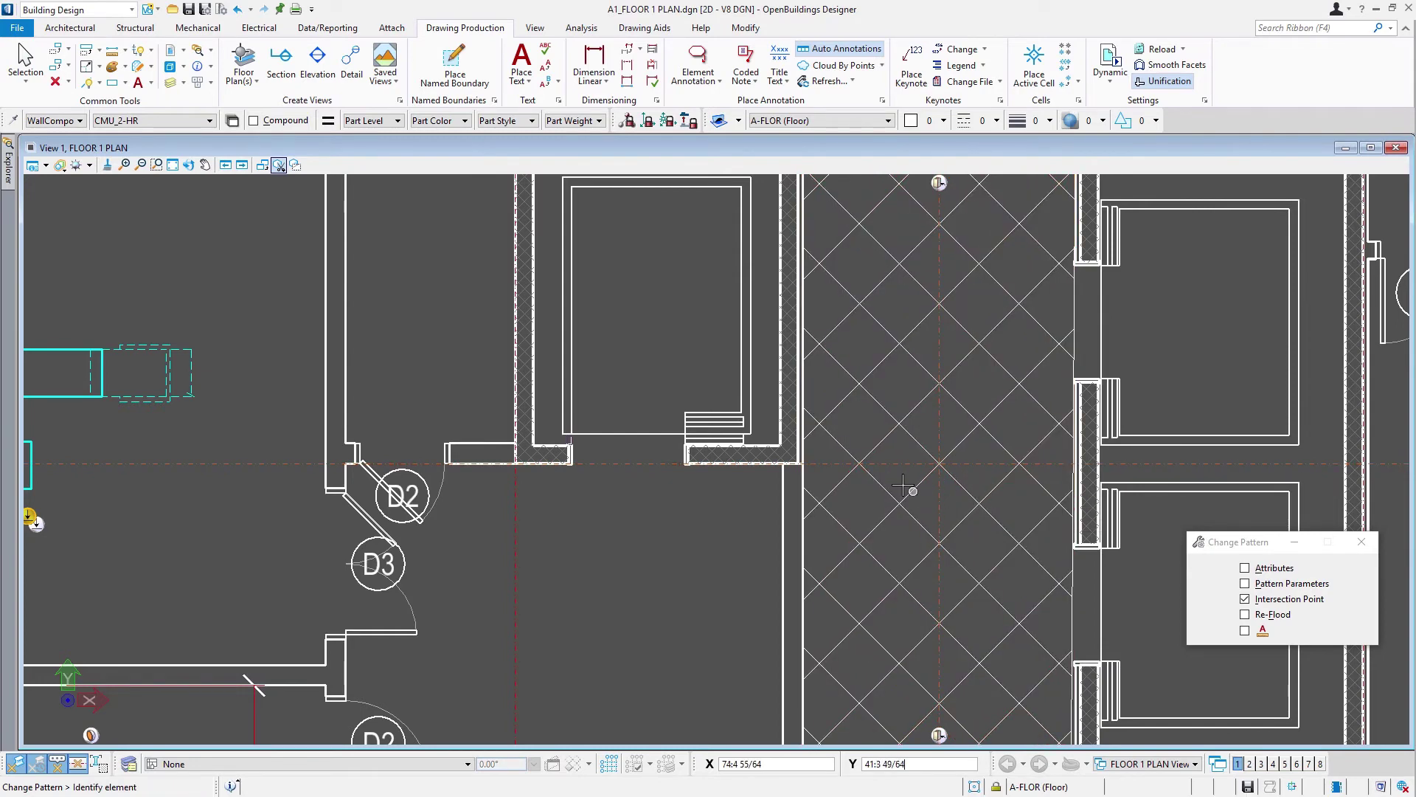
{"action": "scroll", "coordinate": [901, 483], "scroll_direction": "down", "scroll_amount": 2}
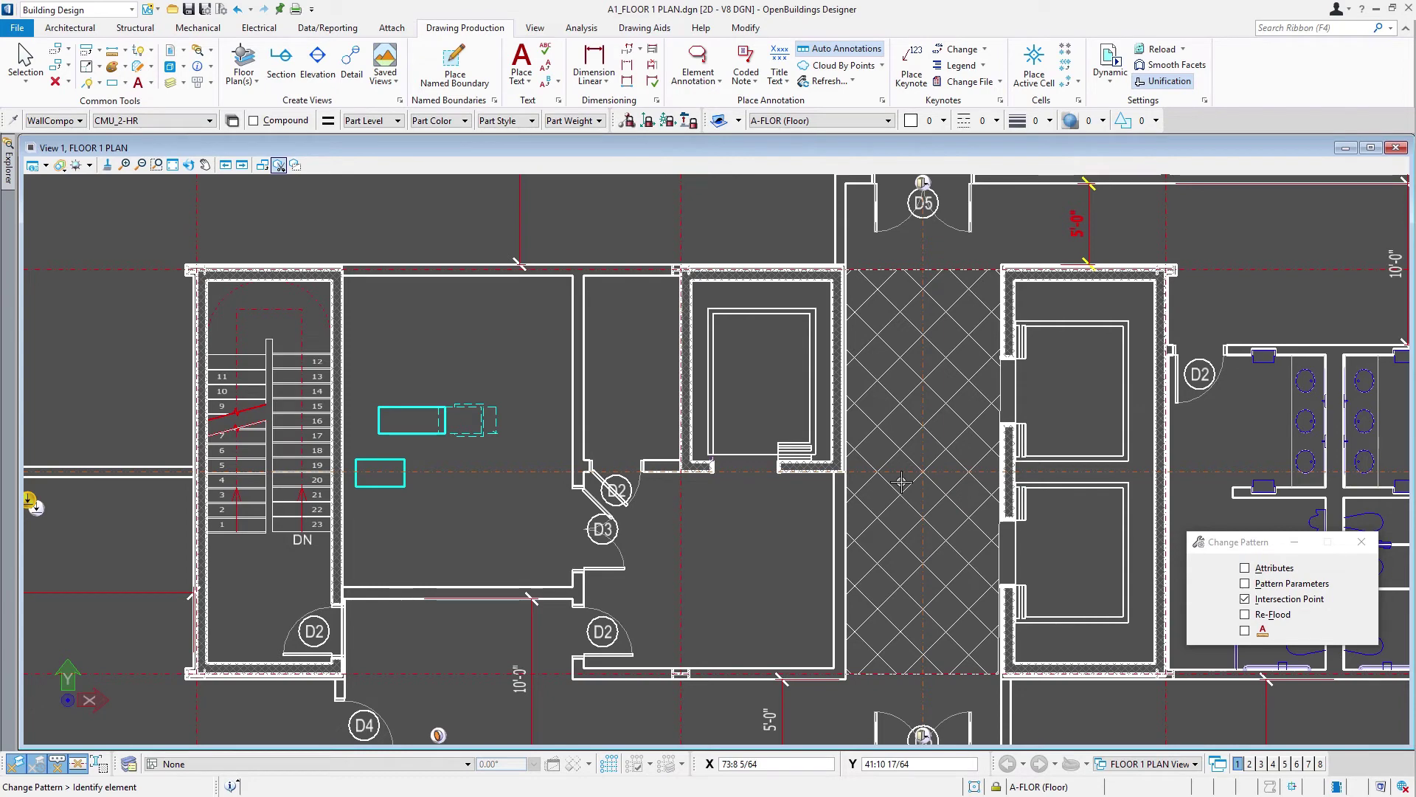
Drag the hatch shape's right and left edges inward from the lobby walls.
{"action": "left_click", "coordinate": [24, 58]}
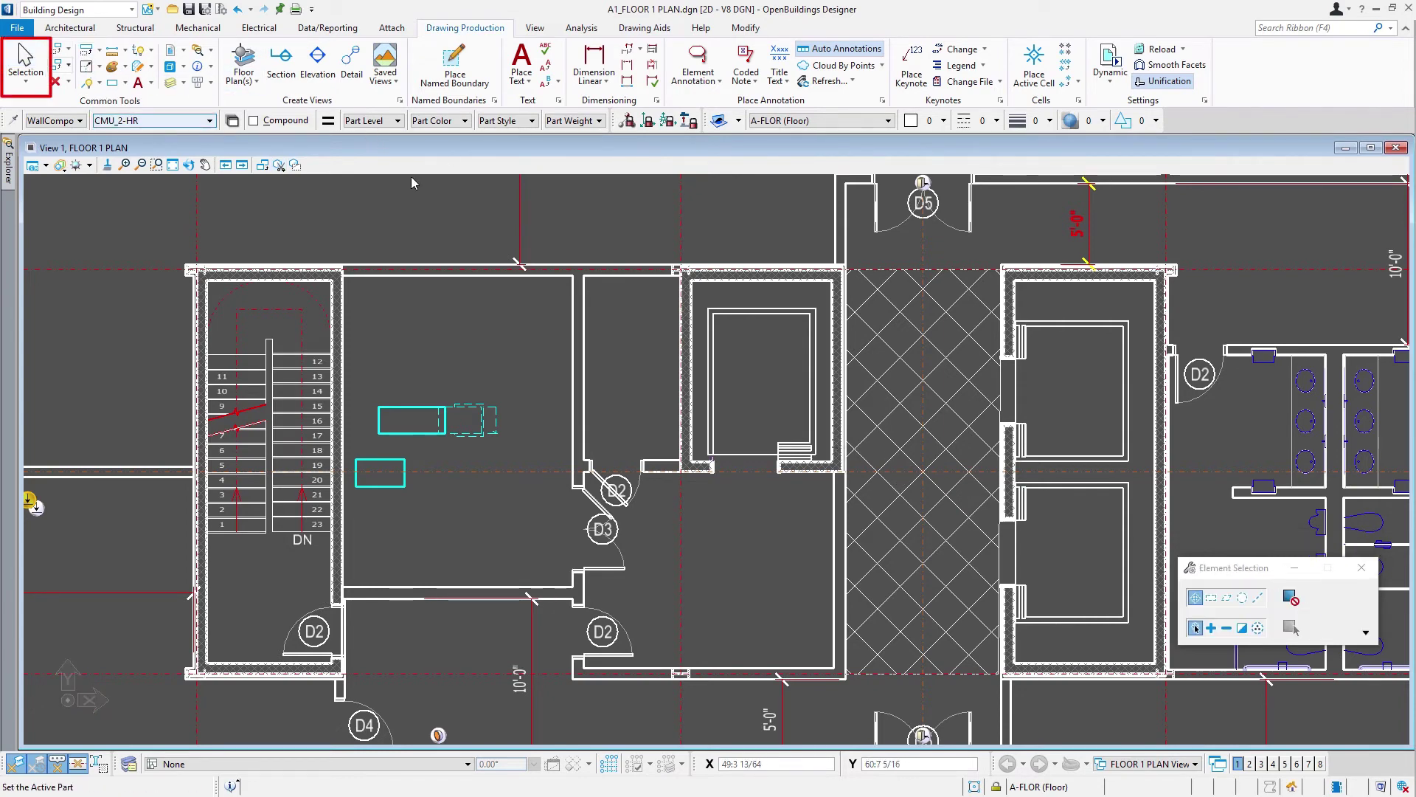
{"action": "left_click", "coordinate": [958, 285]}
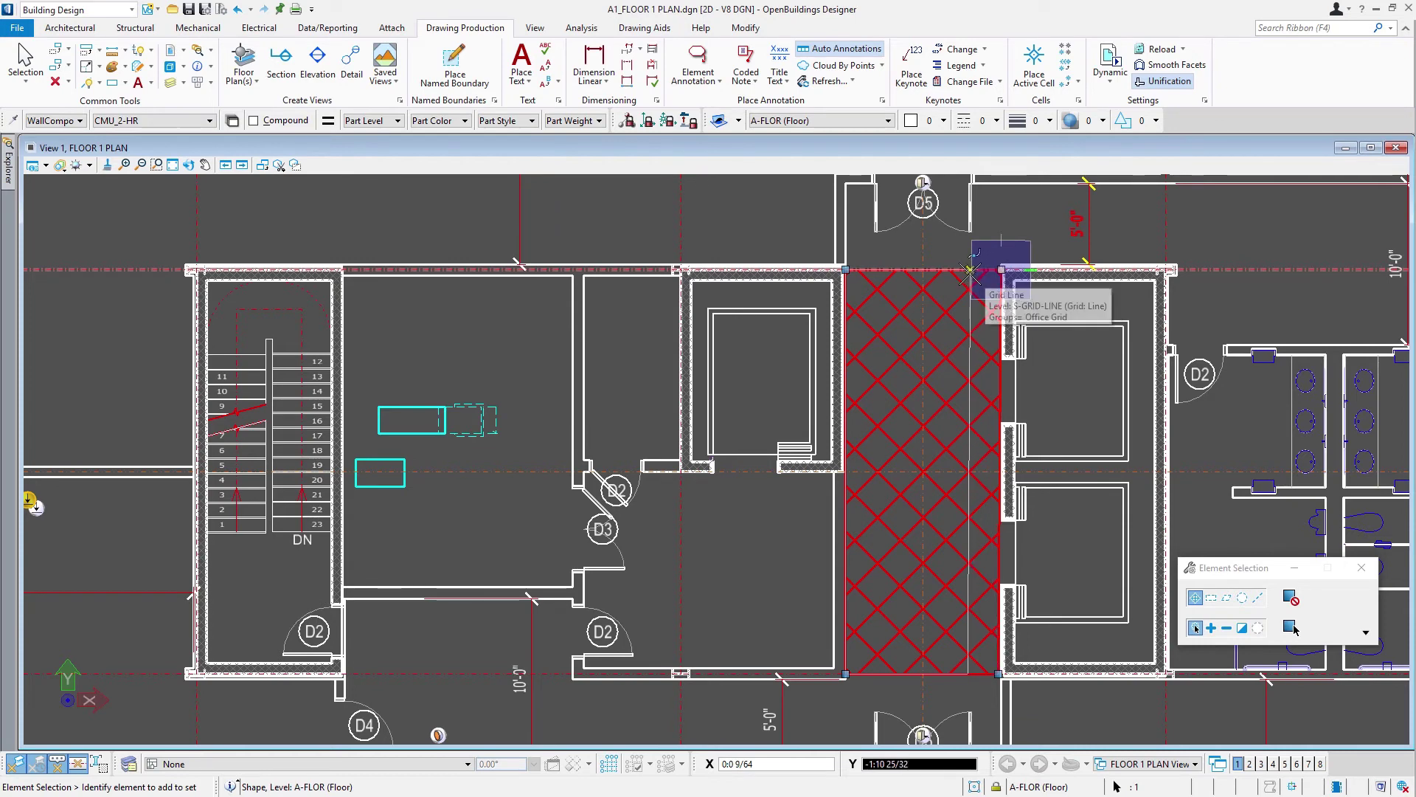
{"action": "left_click", "coordinate": [969, 271]}
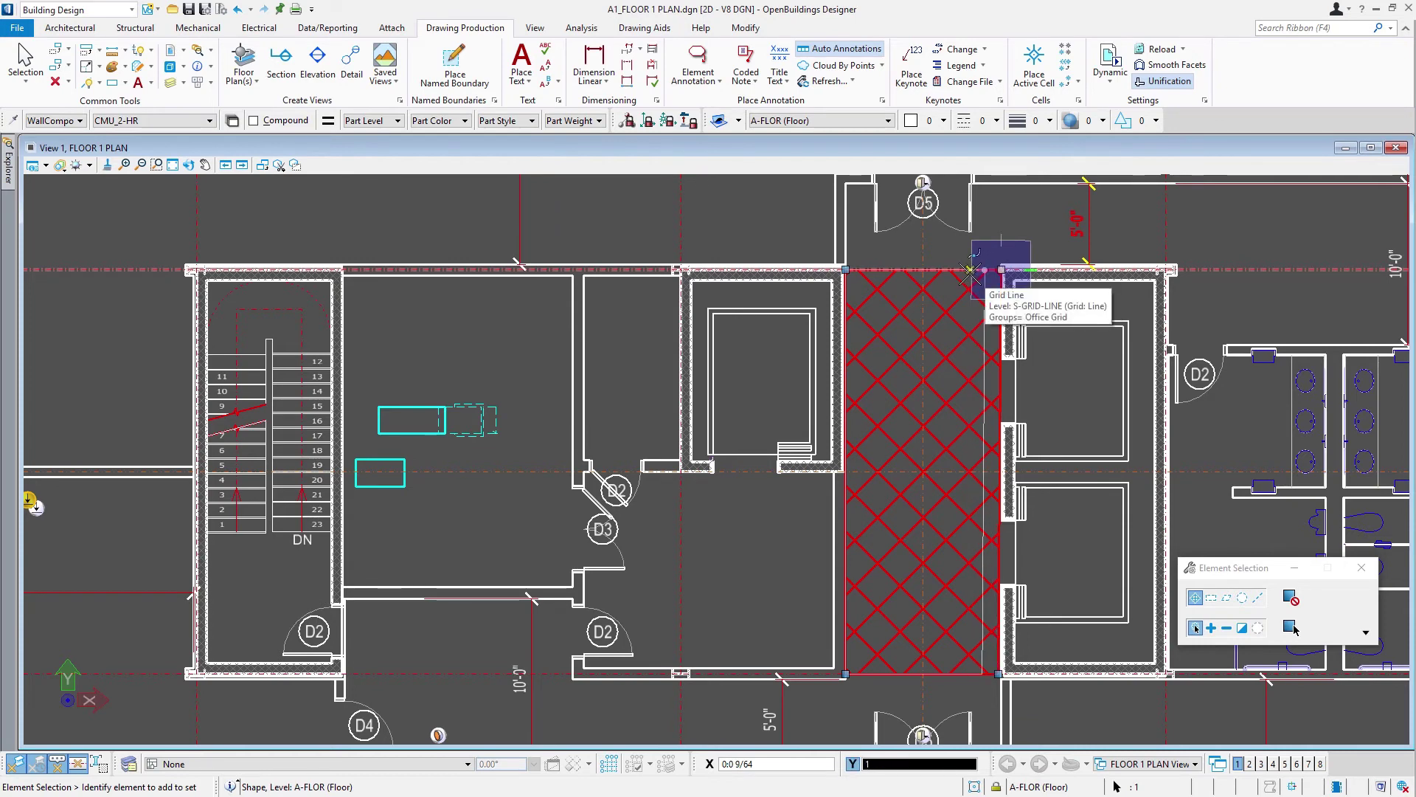
{"action": "left_click", "coordinate": [846, 271]}
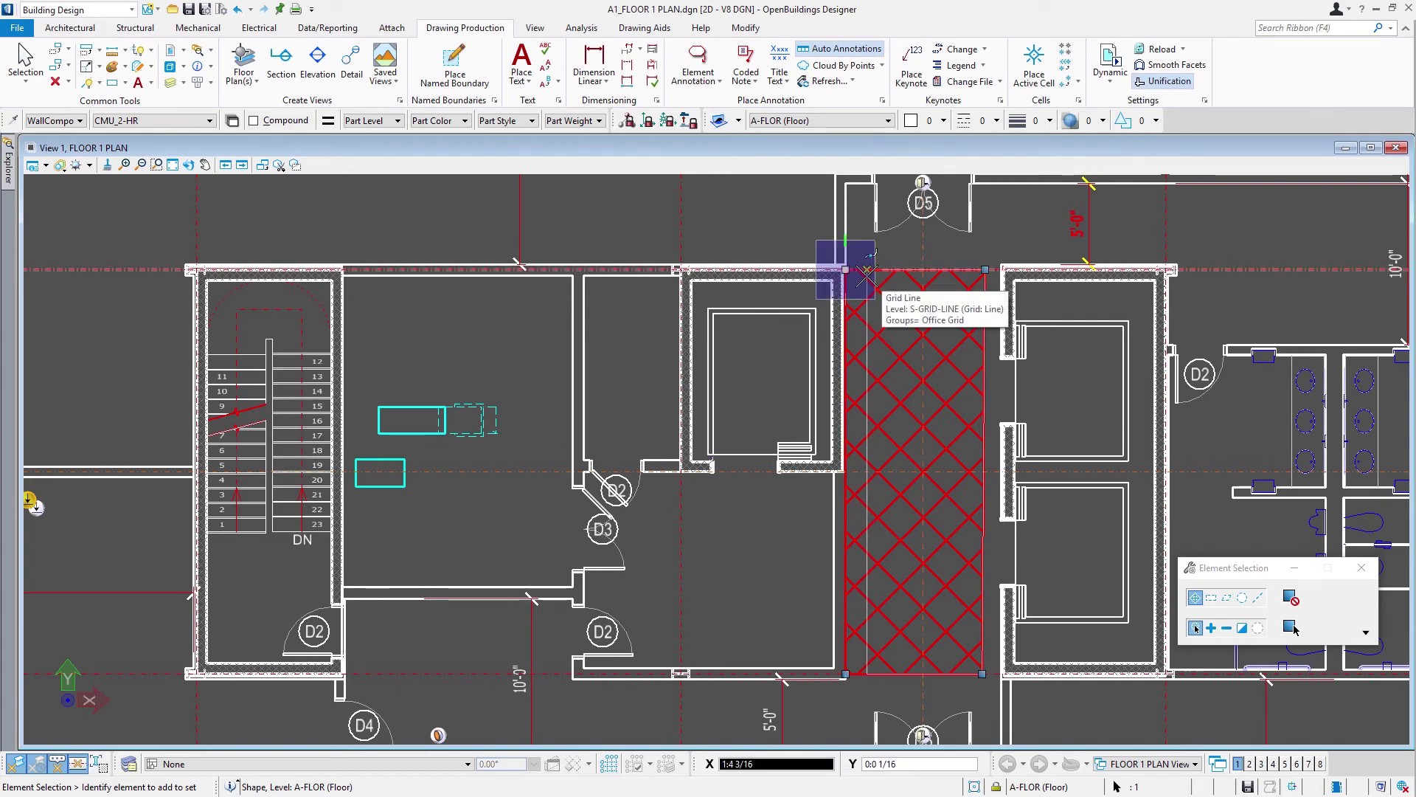
{"action": "left_click_drag", "start_coordinate": [867, 271], "coordinate": [861, 270]}
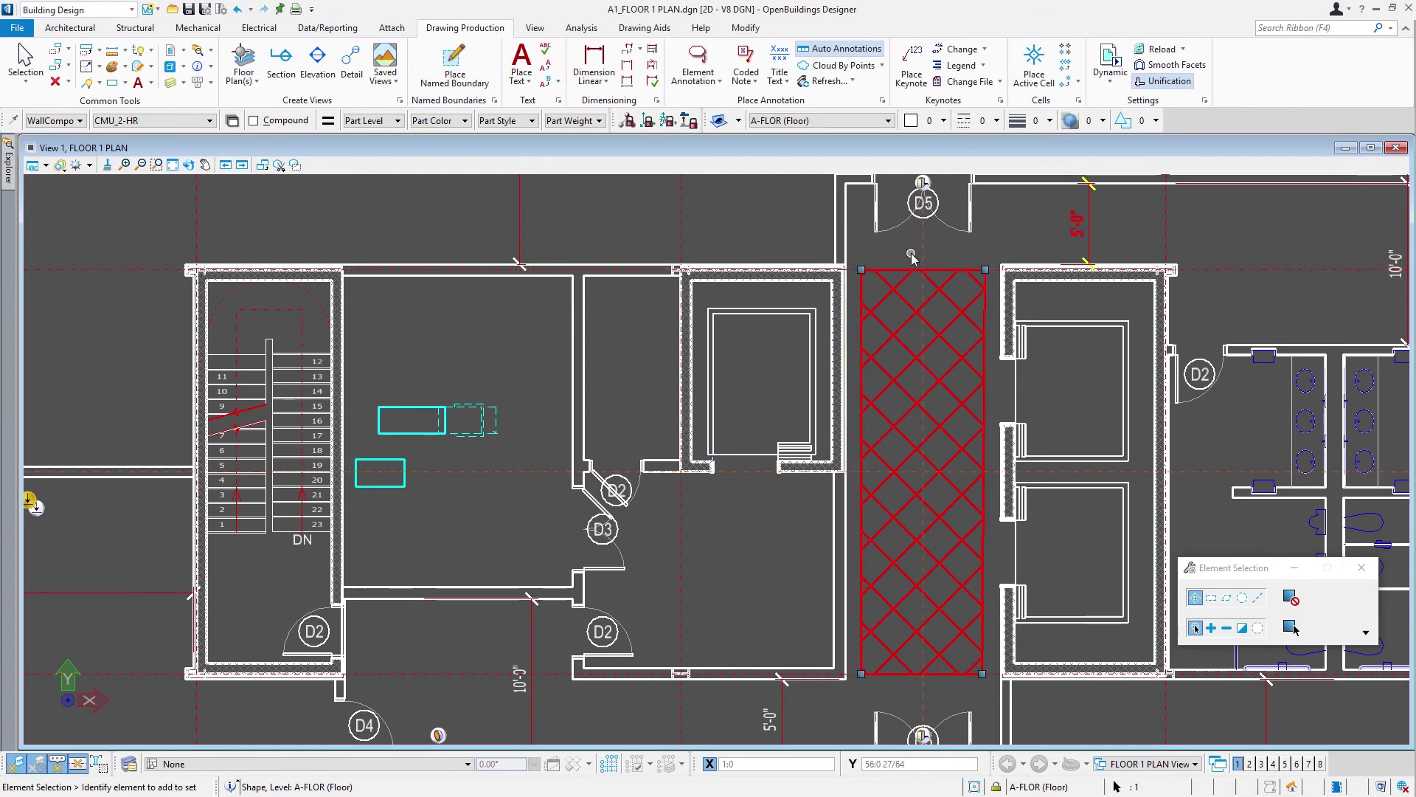
{"action": "left_click", "coordinate": [912, 256]}
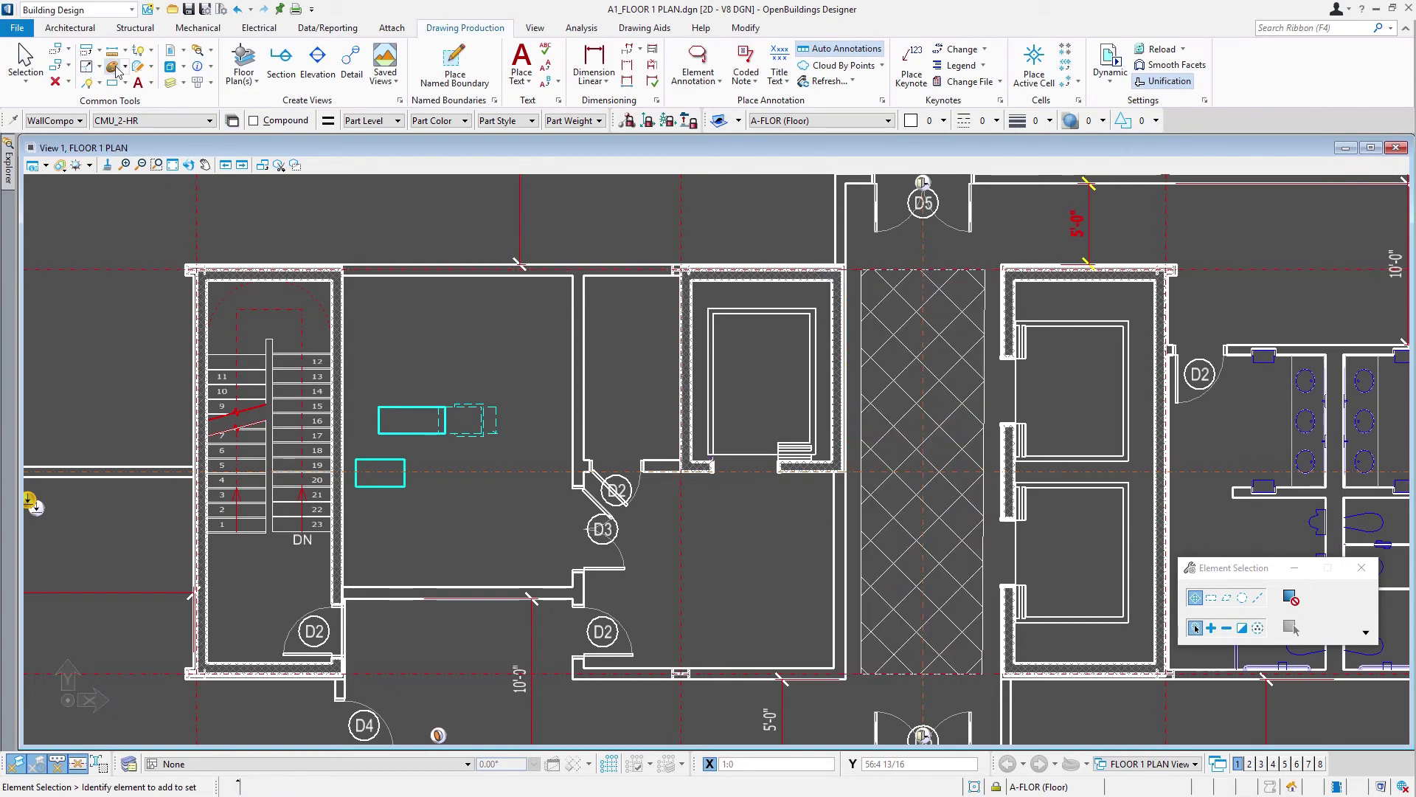
Re-anchor the resized lobby crosshatch at its intersection point with Change Pattern, then zoom out.
{"action": "left_click", "coordinate": [150, 66]}
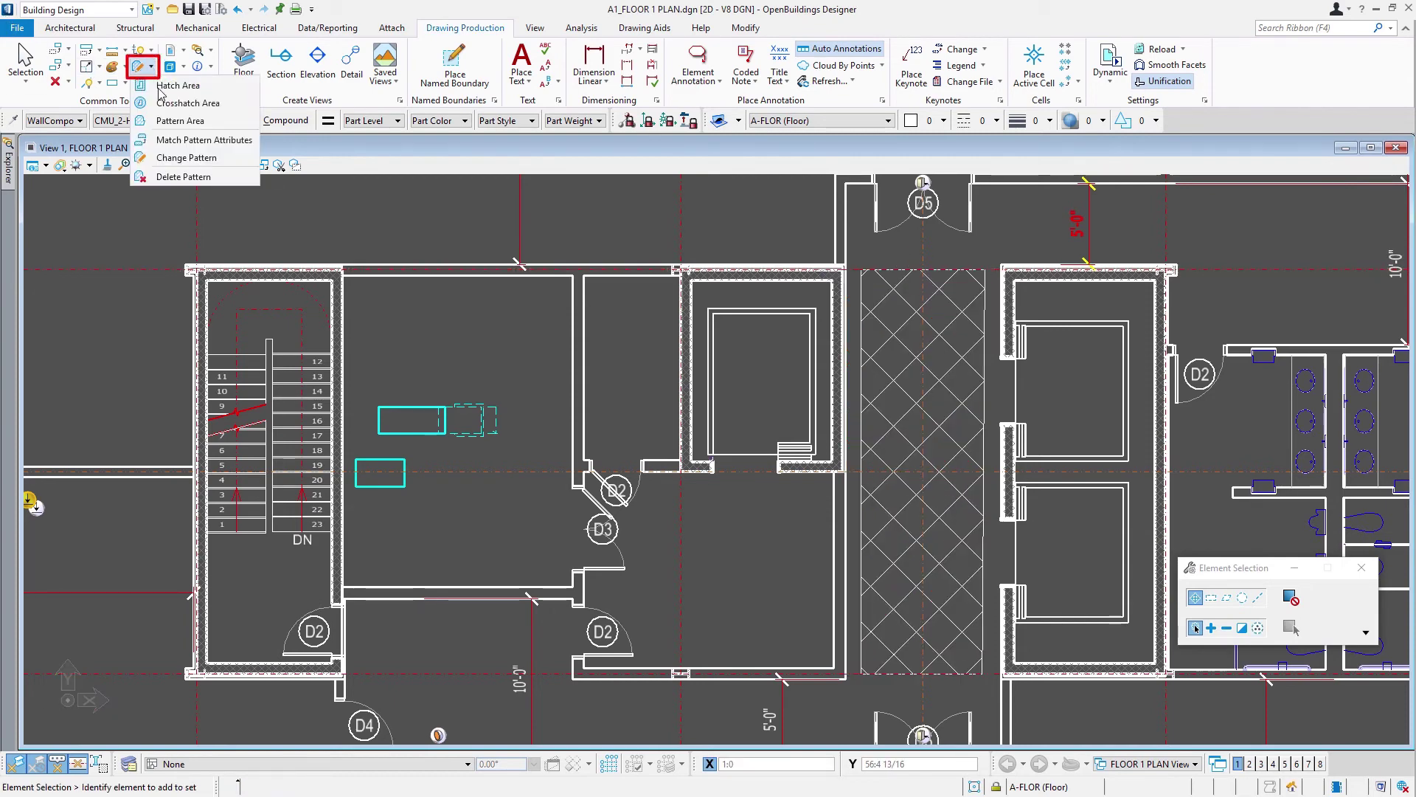
{"action": "left_click", "coordinate": [184, 159]}
{"action": "left_click", "coordinate": [935, 502]}
{"action": "left_click", "coordinate": [934, 500]}
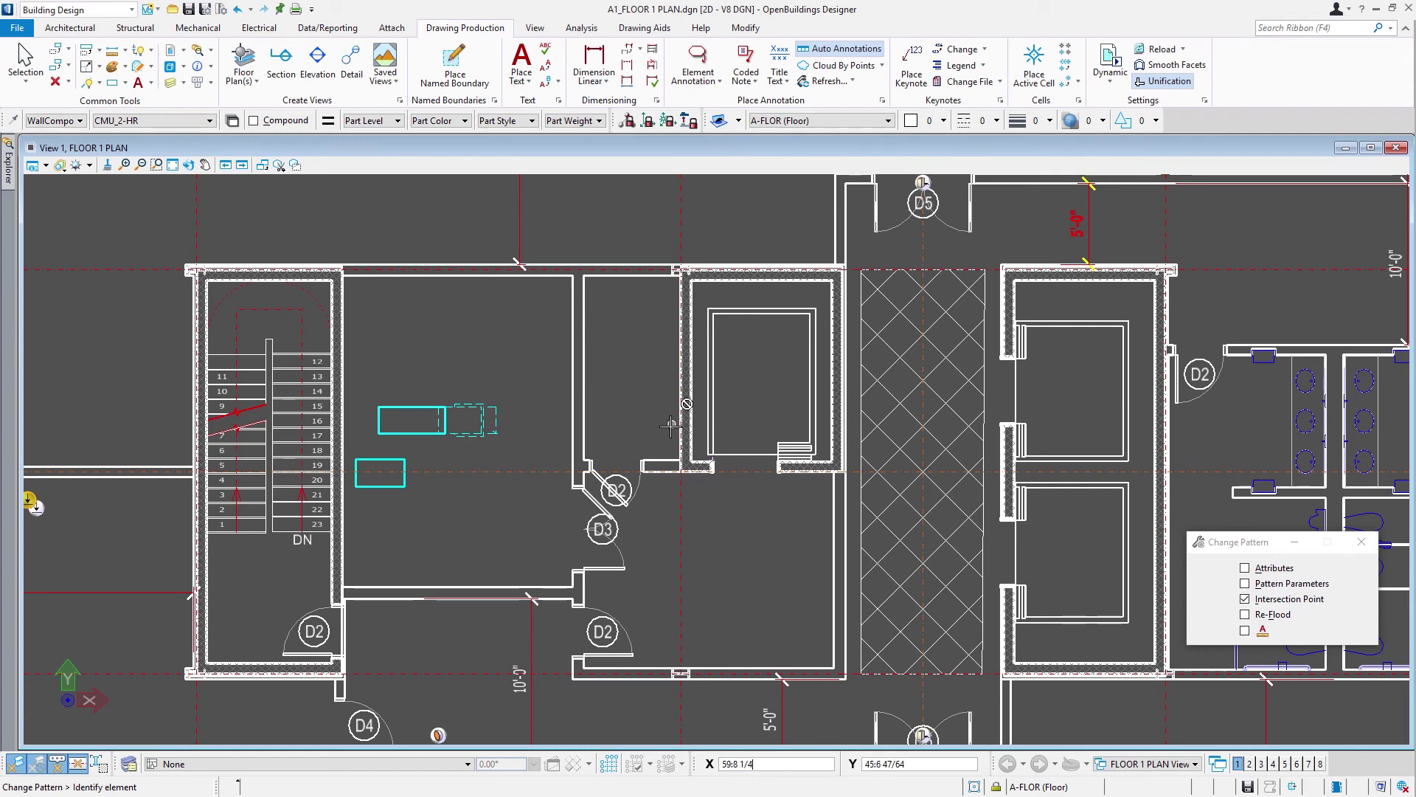
{"action": "scroll", "coordinate": [670, 425], "scroll_direction": "down", "scroll_amount": 2}
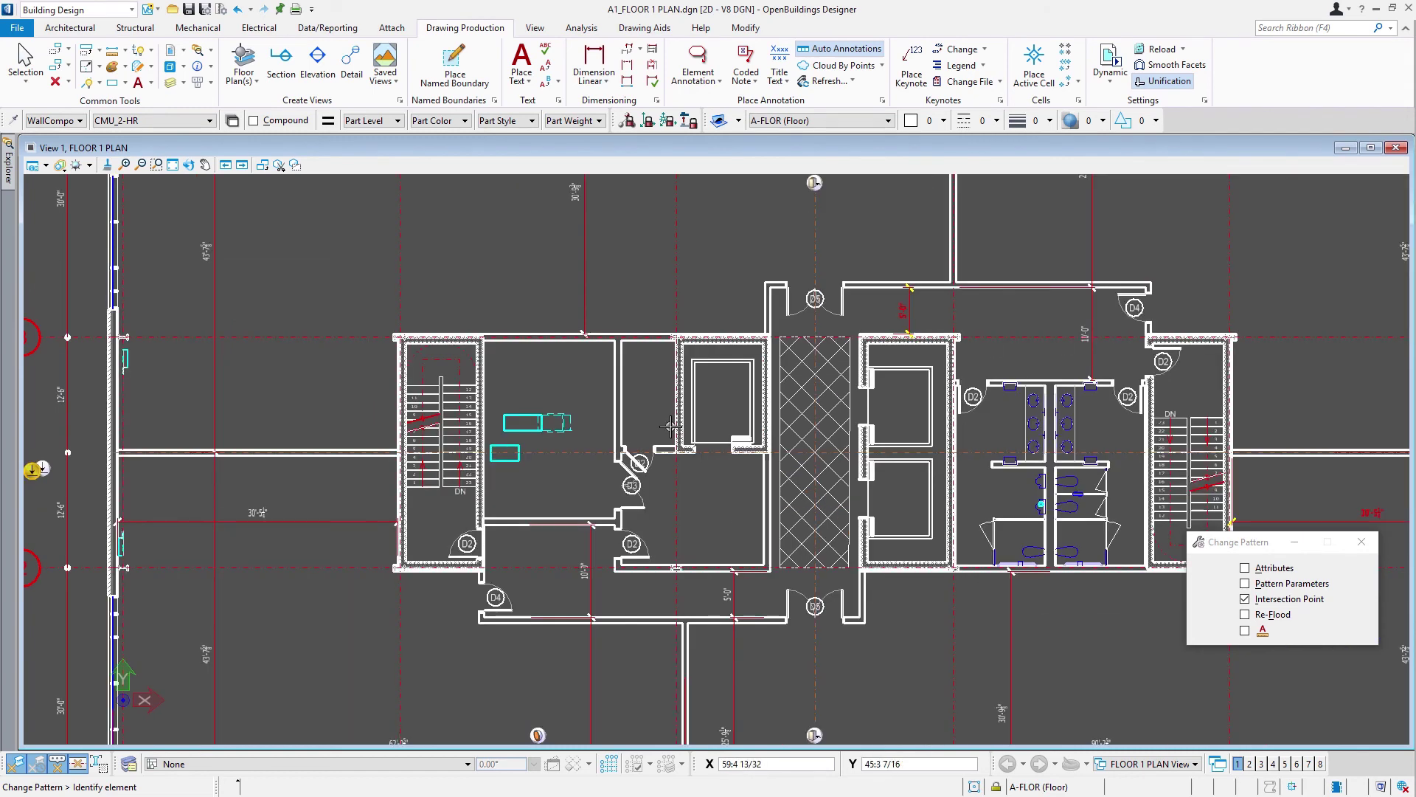